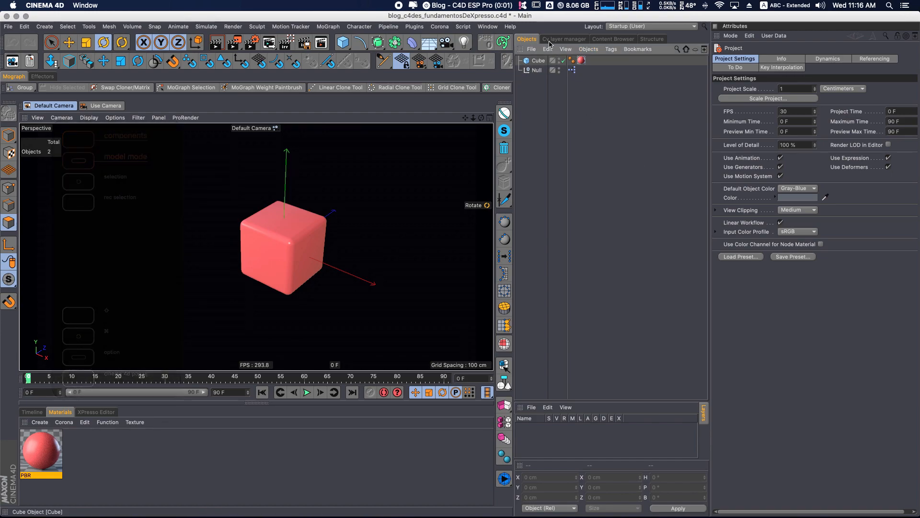
Inspect the attributes of the Cube and Null objects and clear the selection.
click(537, 60)
click(537, 70)
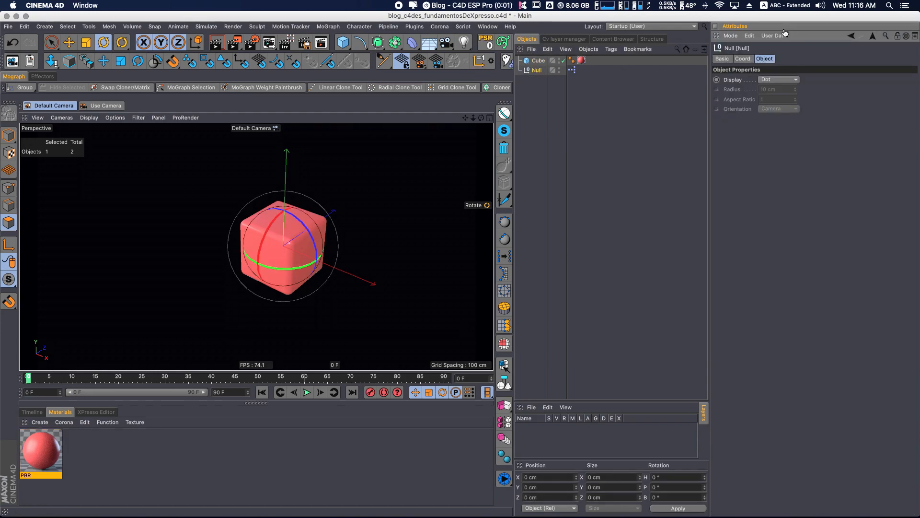
click(798, 50)
click(585, 203)
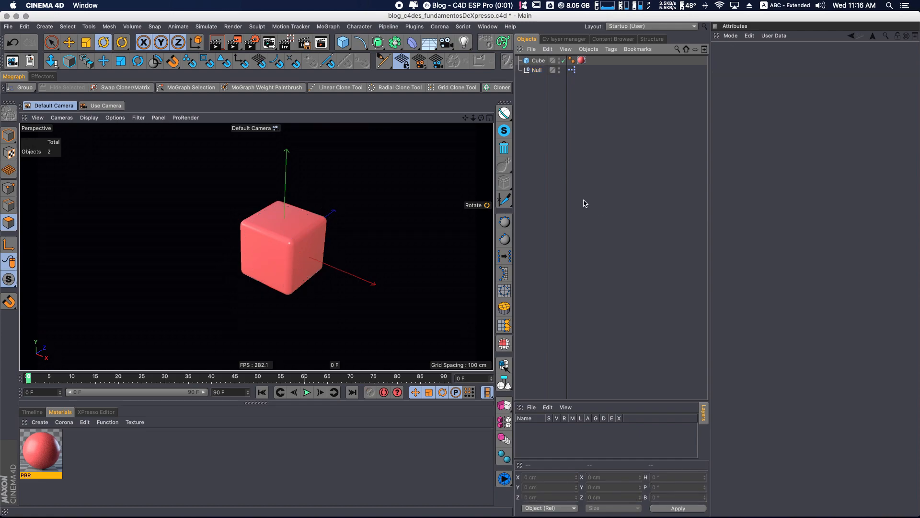
Fold away the MoGraph palette and the second tool row to enlarge the viewport.
click(505, 103)
click(12, 77)
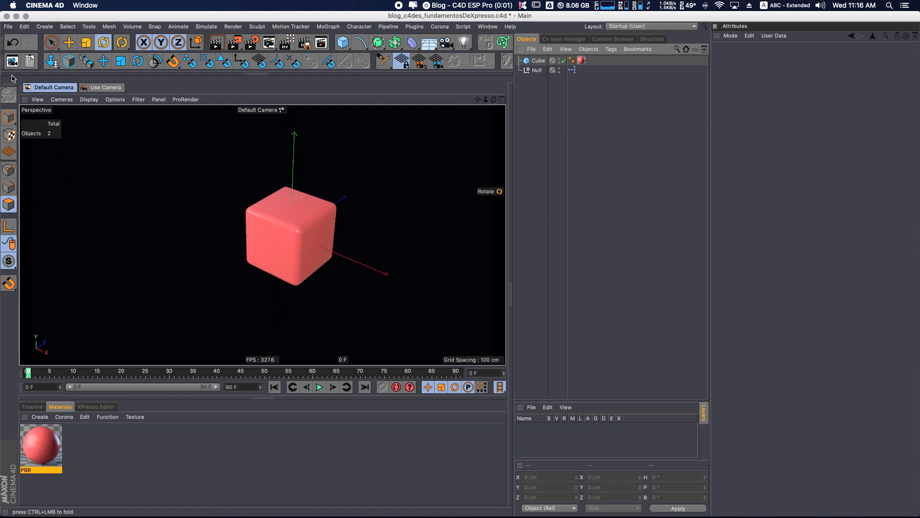
click(12, 74)
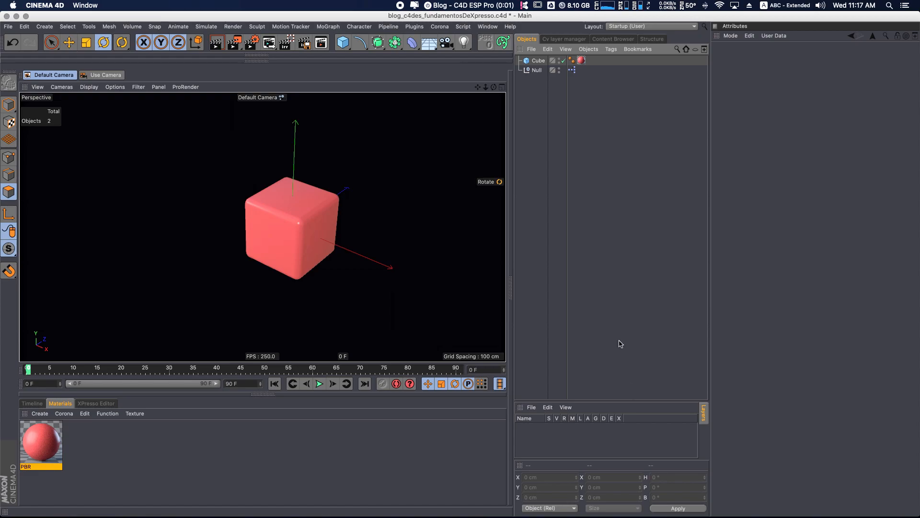
Open the null's XPresso expression in the XPresso Editor beneath the timeline.
double_click(572, 71)
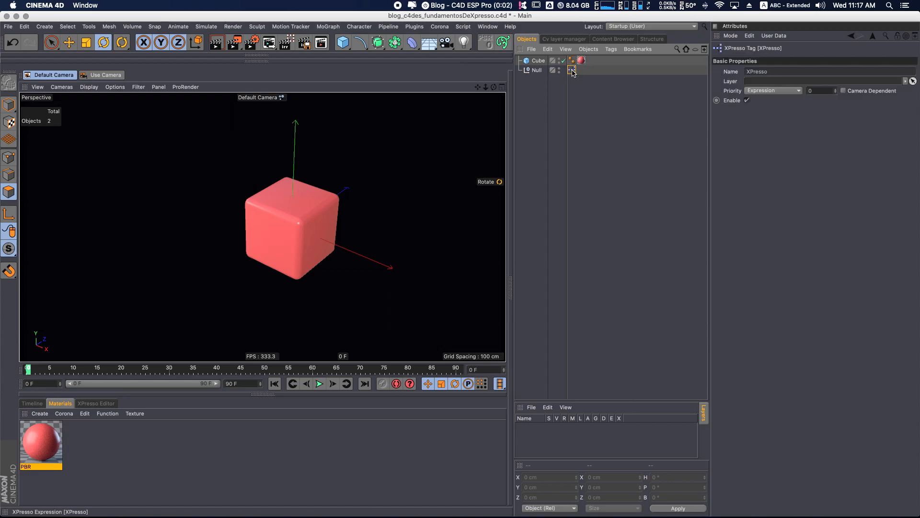
drag(277, 363, 277, 257)
click(261, 363)
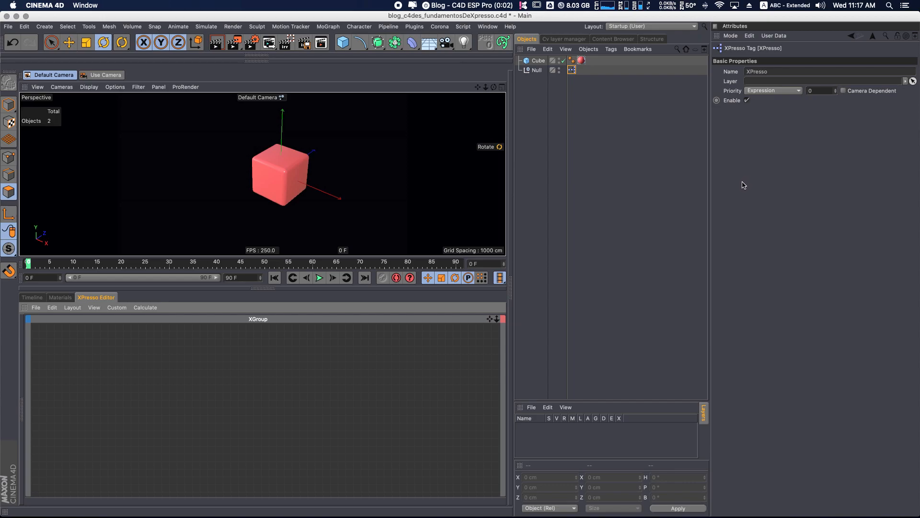
Fold away the XPresso Editor to give the viewport more room around the red cube.
click(290, 195)
alt+drag(290, 196, 288, 172)
alt+drag(345, 194, 318, 185)
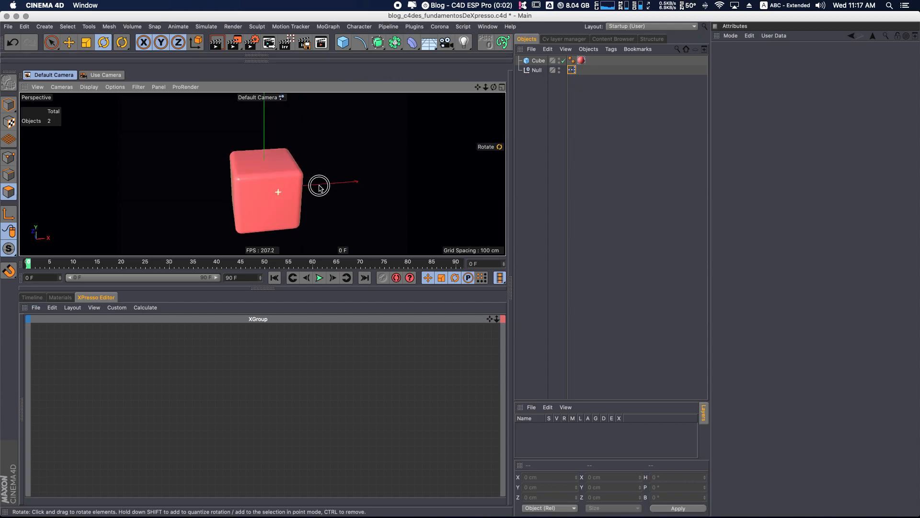
click(21, 302)
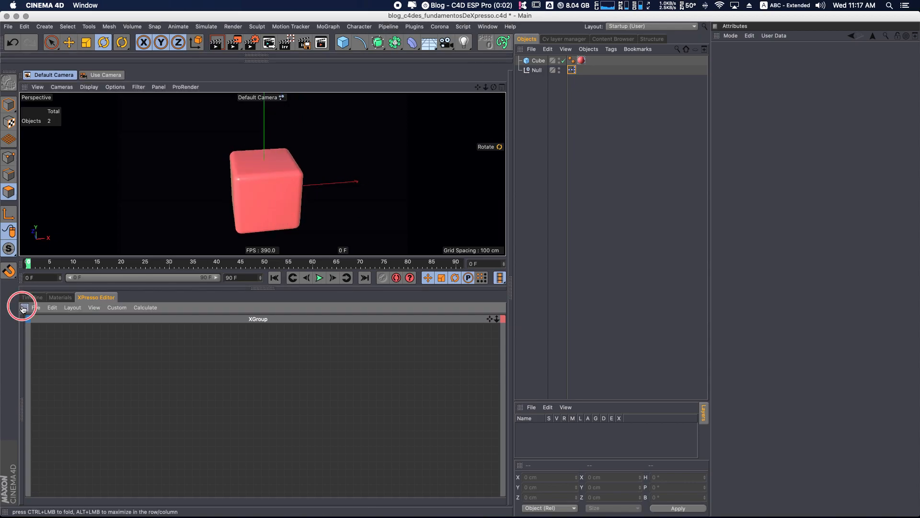
alt+drag(260, 284, 336, 220)
Add a second cube primitive and move it clear of the red cube so both stand side by side.
drag(343, 42, 415, 55)
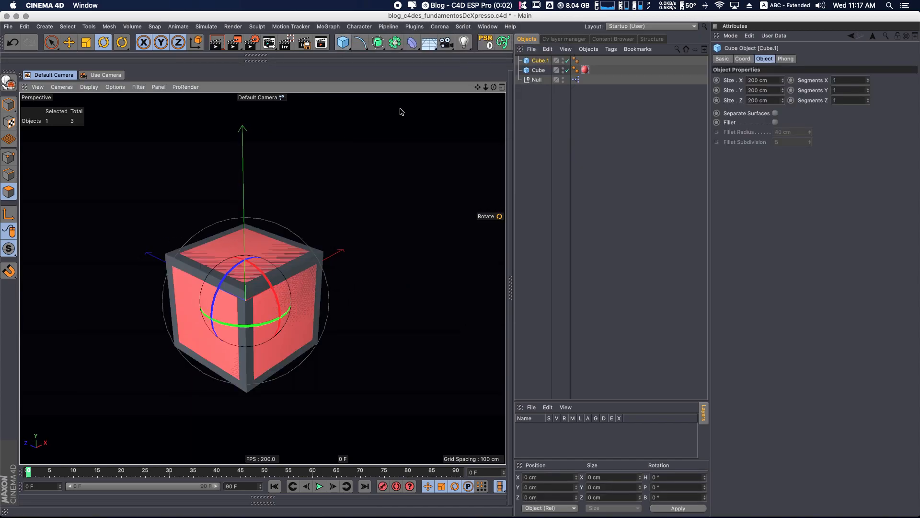
key(e)
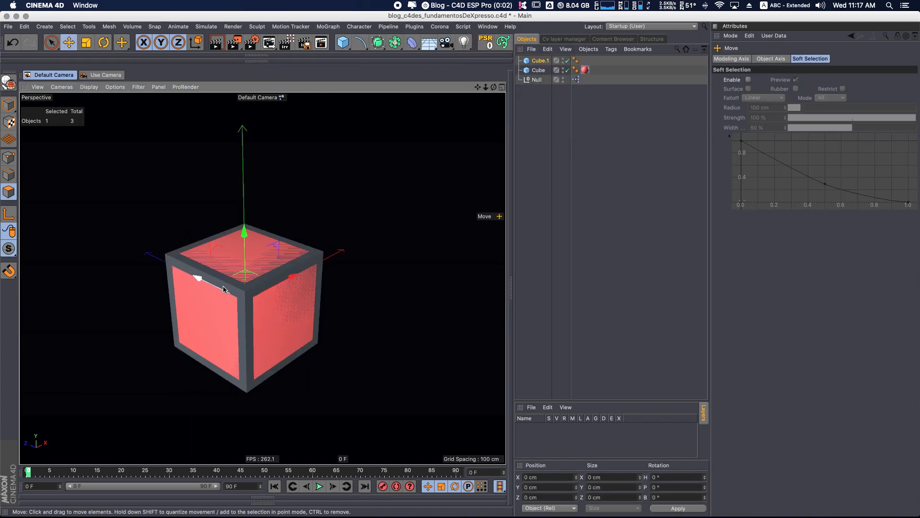
drag(265, 291, 181, 288)
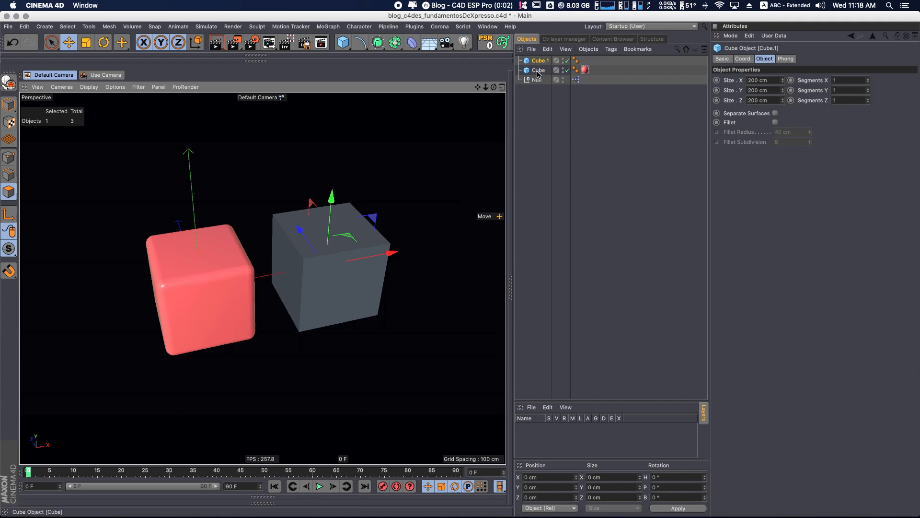
Compare the parametric properties of both cubes and convert the gray cube into an editable polygon object.
click(198, 262)
alt+drag(204, 264, 224, 283)
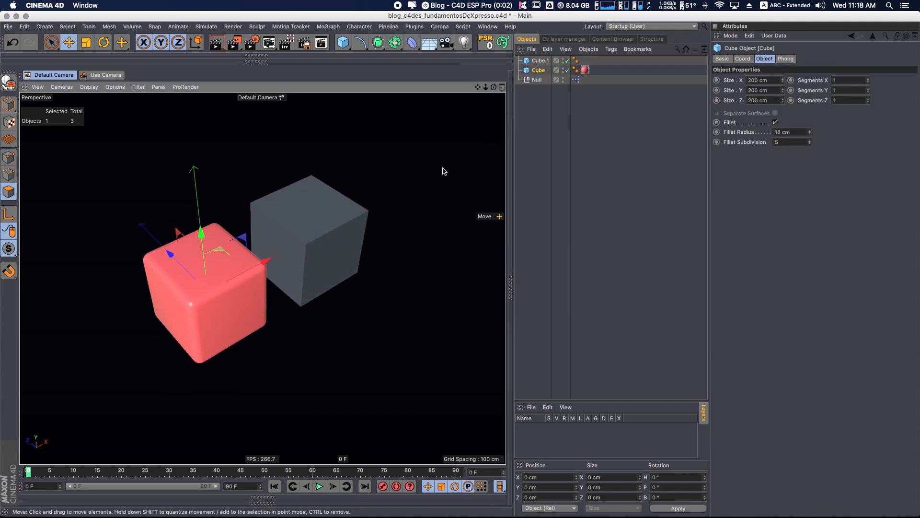
click(310, 216)
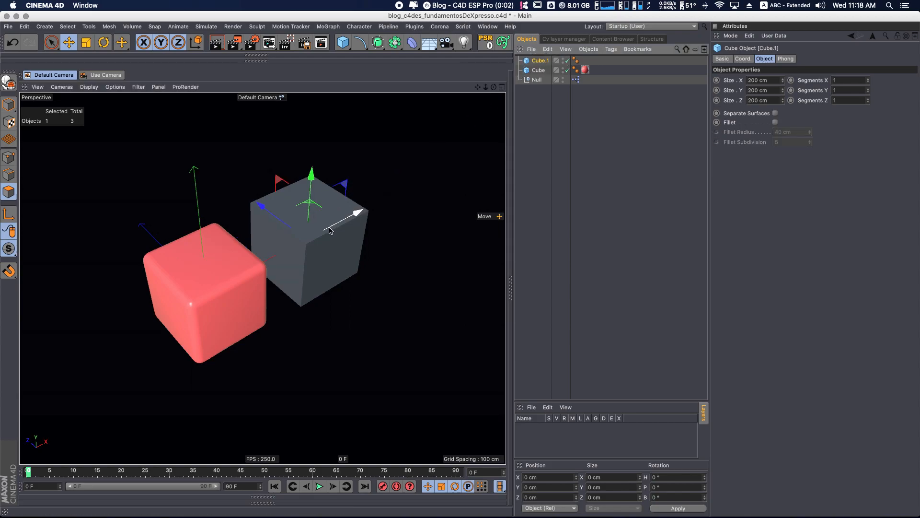
key(c)
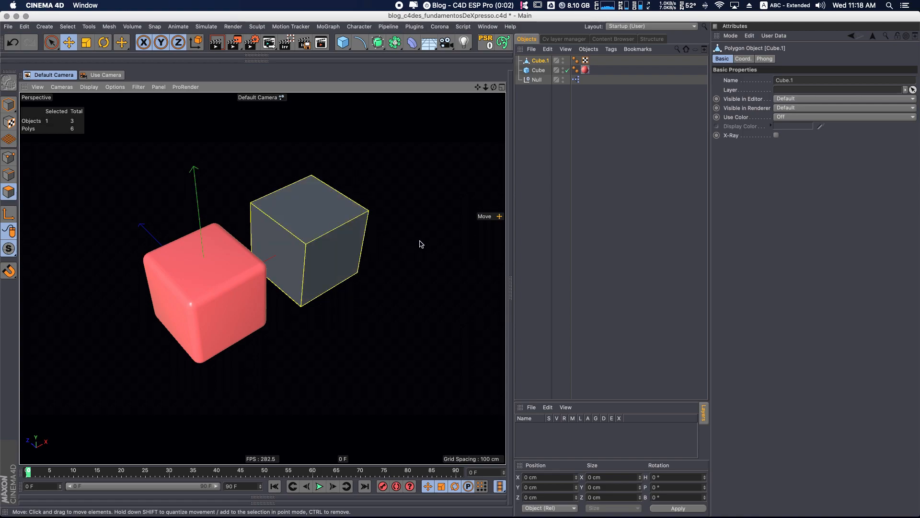
Select the gray cube's top face and inset it by about 25 cm with Extrude Inner.
click(325, 229)
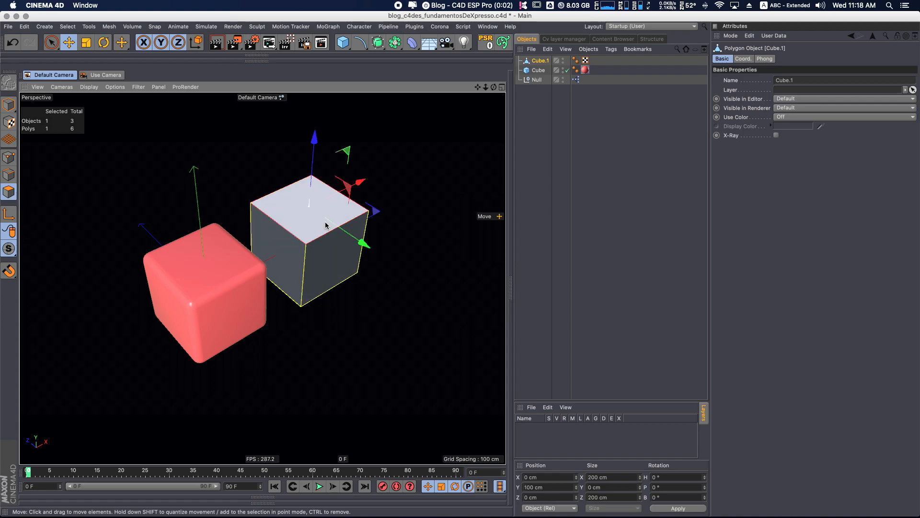
key(i)
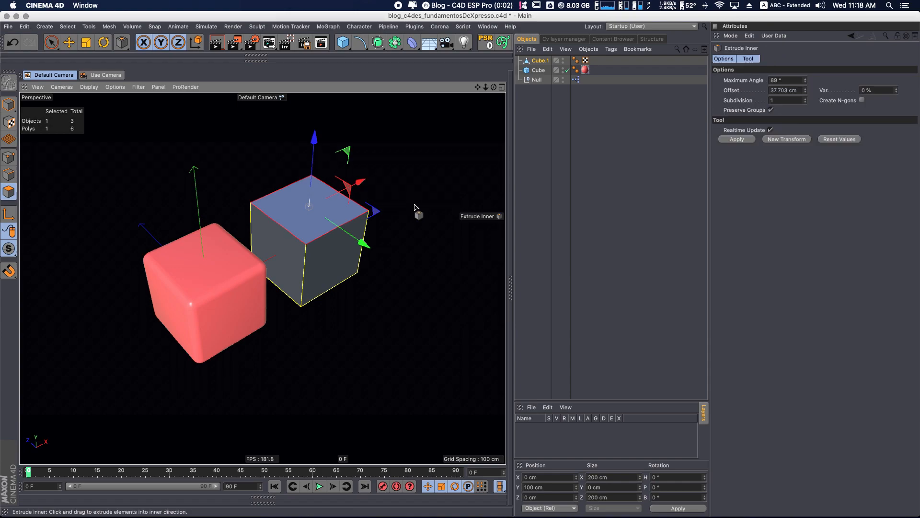
drag(416, 208, 396, 219)
Extrude the gray cube's inset top face upward by about 102 cm.
key(m)
key(t)
drag(200, 212, 225, 199)
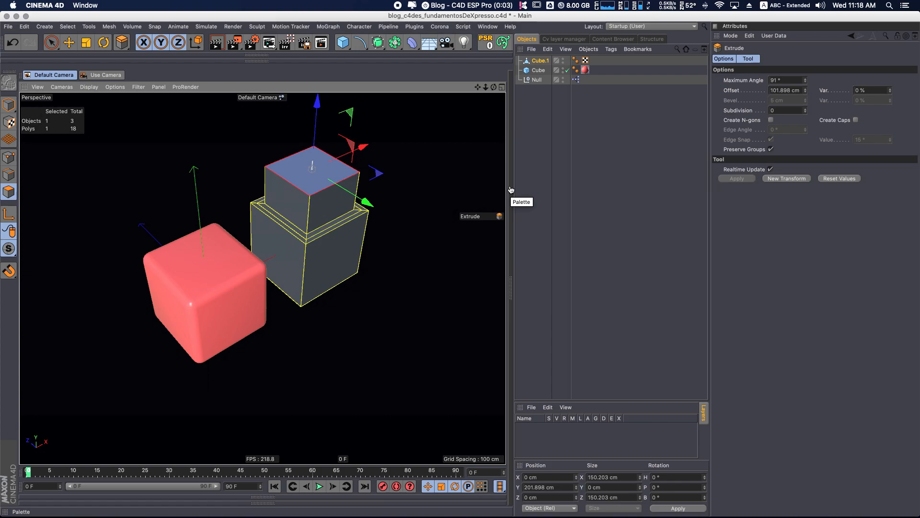
Compare the polygonal gray cube with the parametric red cube and delete the gray one from the scene.
click(552, 129)
click(539, 70)
click(541, 60)
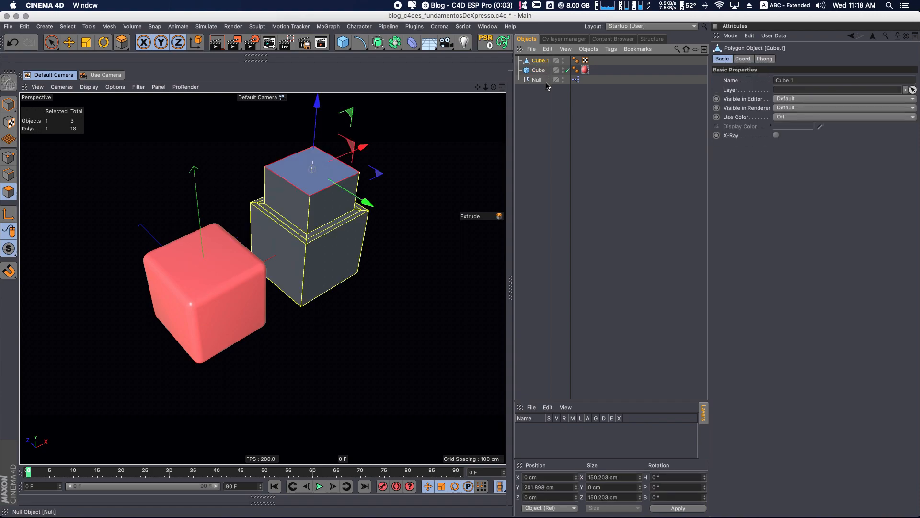
key(space)
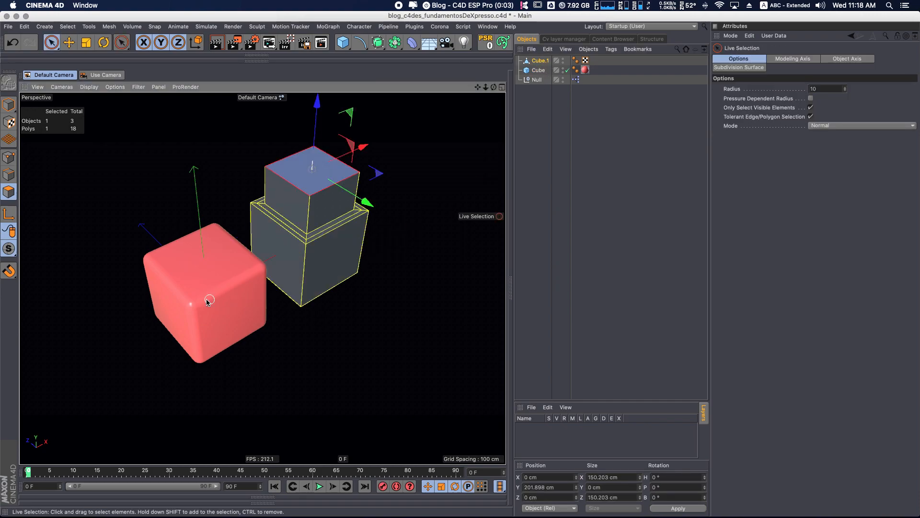
alt+drag(307, 312, 309, 284)
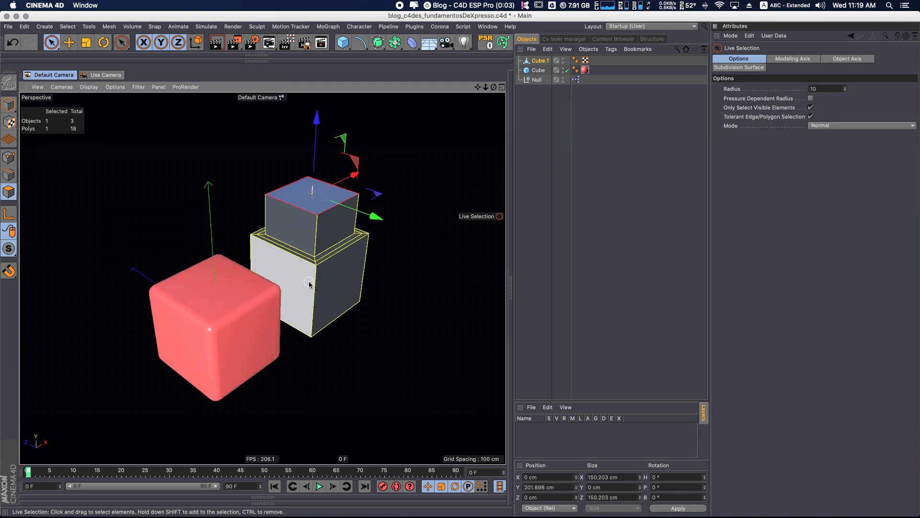
click(534, 95)
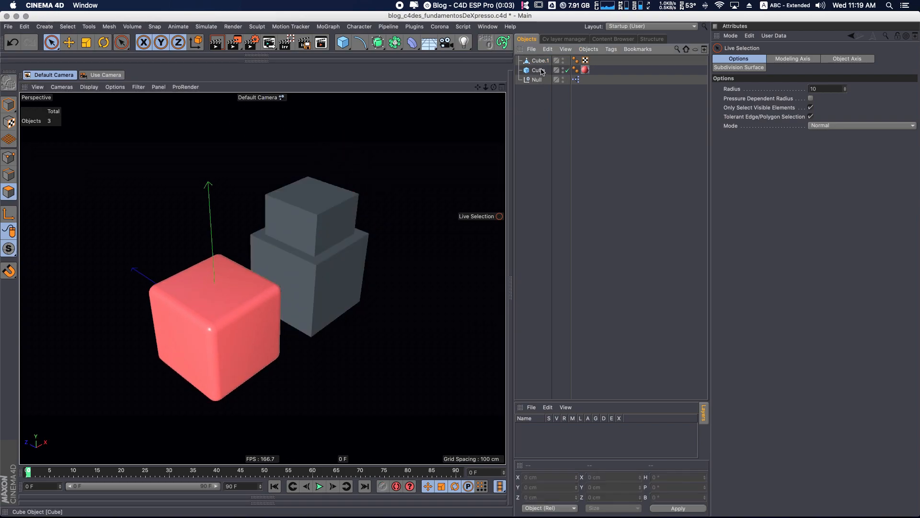
click(537, 60)
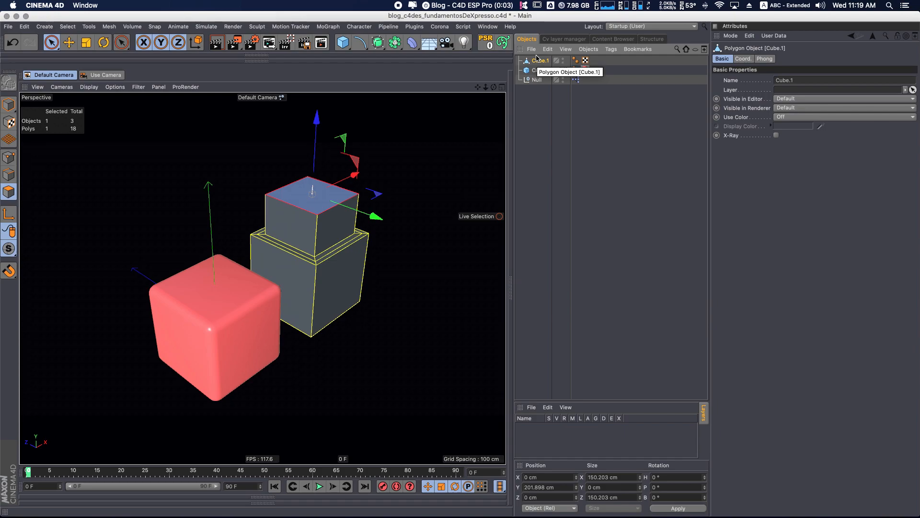
key(Delete)
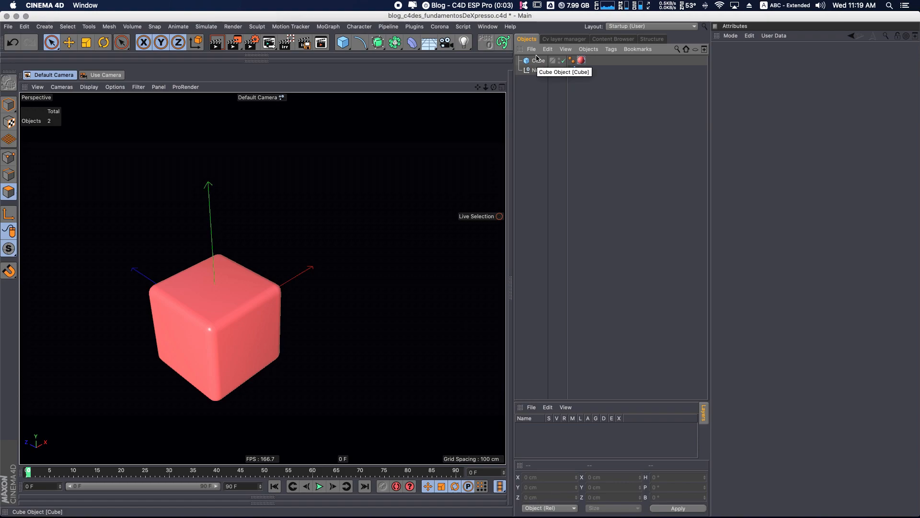
Try moving the red cube along its X axis and undo the move.
alt+drag(249, 293, 296, 248)
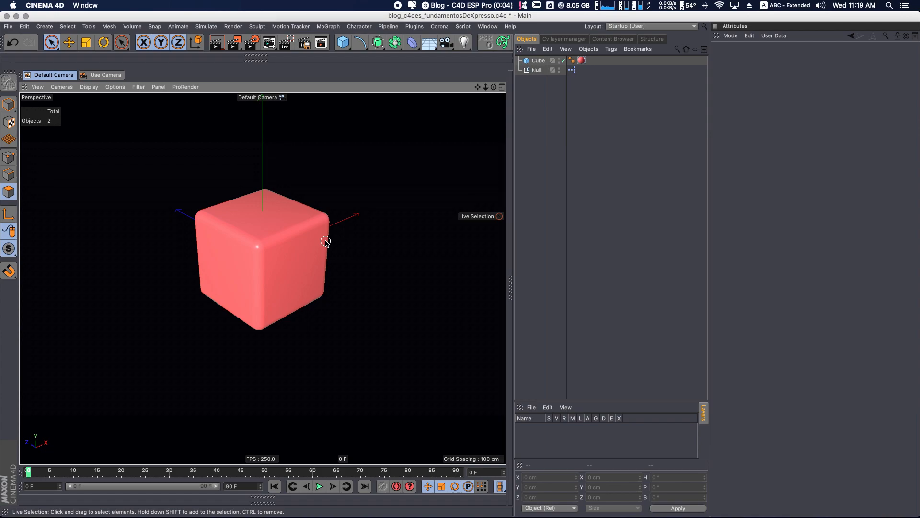
mouse_move(259, 243)
alt+mouse_down()
mouse_move(292, 272)
mouse_move(294, 240)
mouse_move(294, 251)
mouse_move(269, 232)
mouse_move(261, 244)
mouse_move(265, 238)
alt+mouse_up()
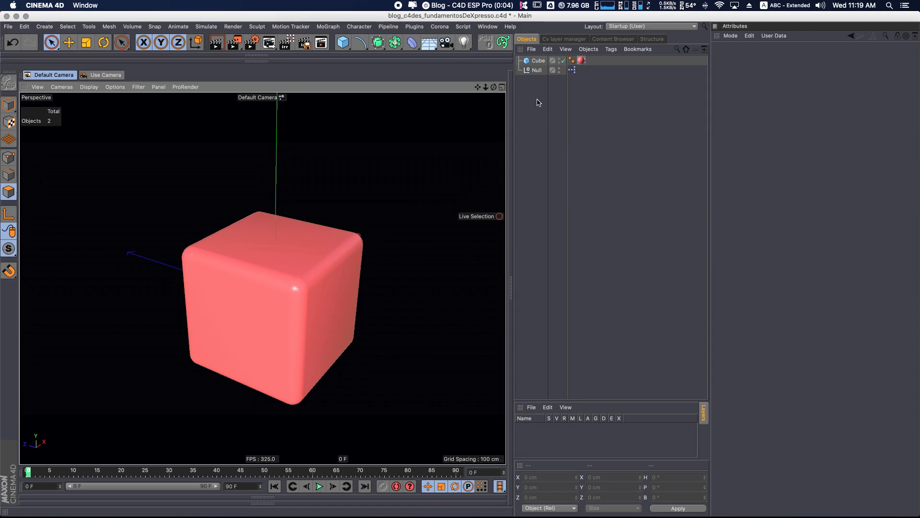
click(538, 60)
scroll(297, 259, down, 5)
alt+drag(283, 267, 267, 297)
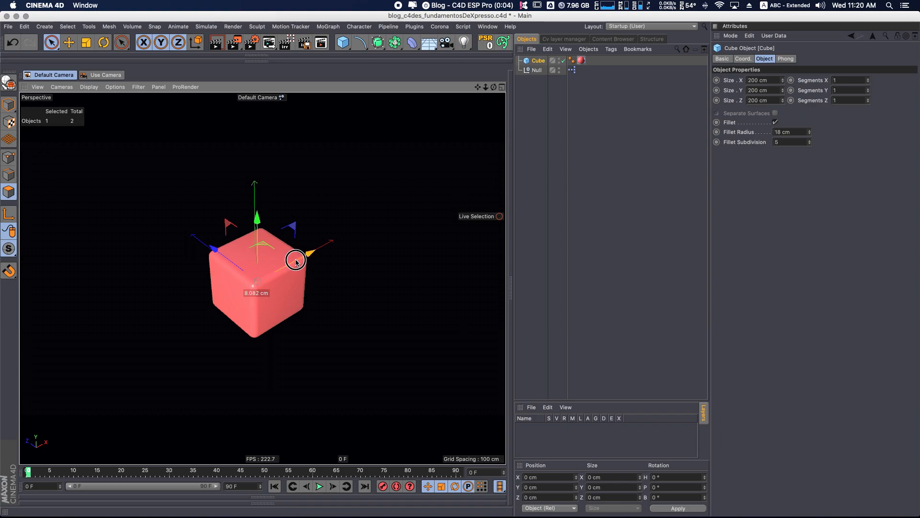
key(super+z)
Try rotating the red cube, undo the rotation and deselect the cube.
key(r)
drag(290, 262, 319, 222)
key(super+z)
alt+drag(258, 290, 286, 302)
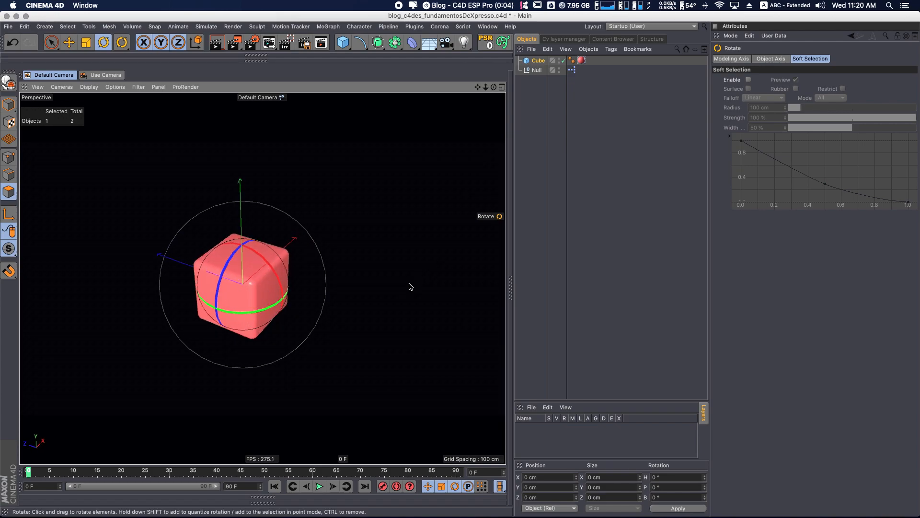
click(308, 300)
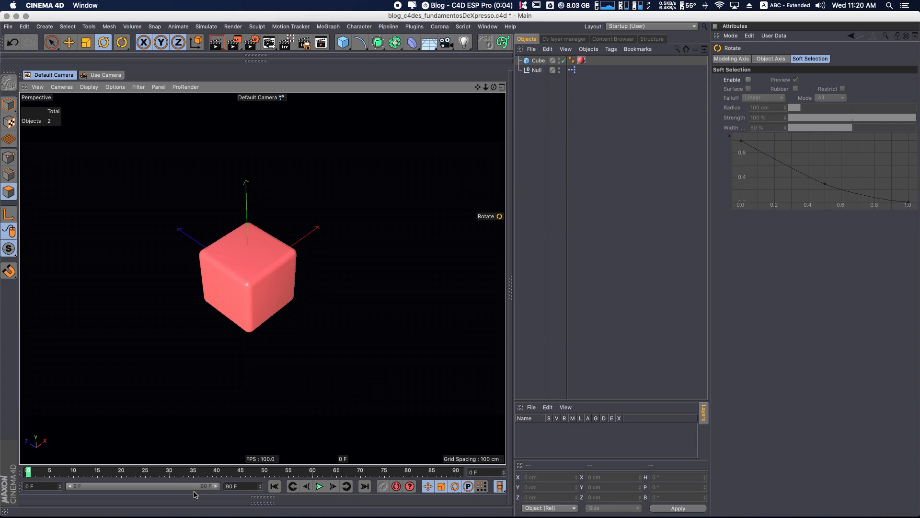
Unfold the XPresso Editor and delete the null together with its XPresso tag.
click(203, 506)
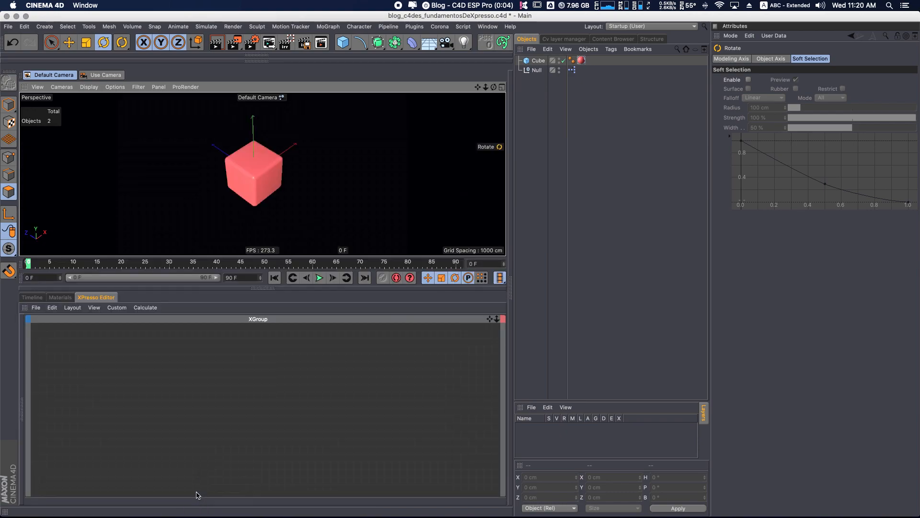
click(572, 70)
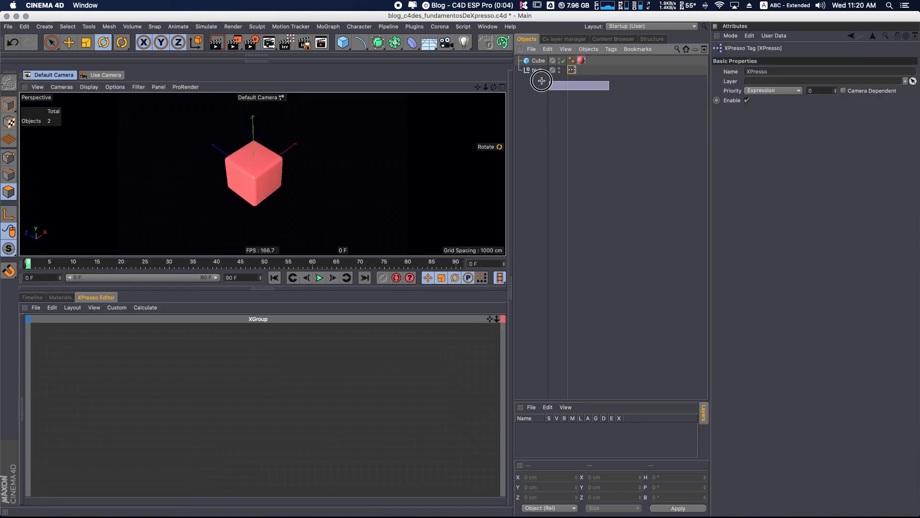
key(Delete)
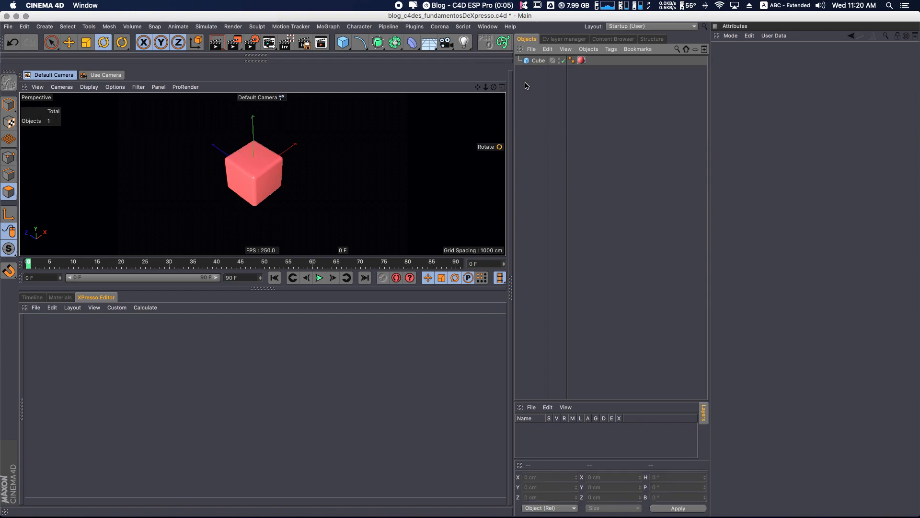
Add an XPresso tag to the red cube.
click(538, 61)
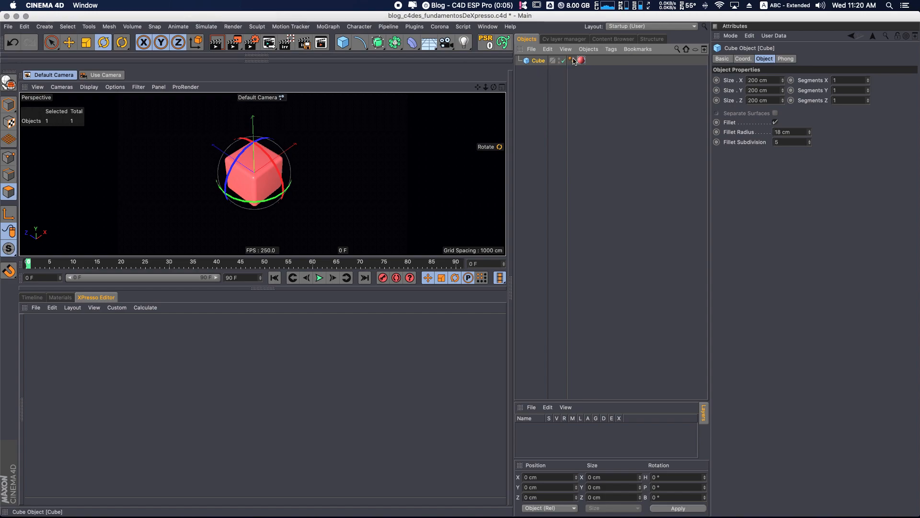
click(615, 51)
mouse_move(638, 63)
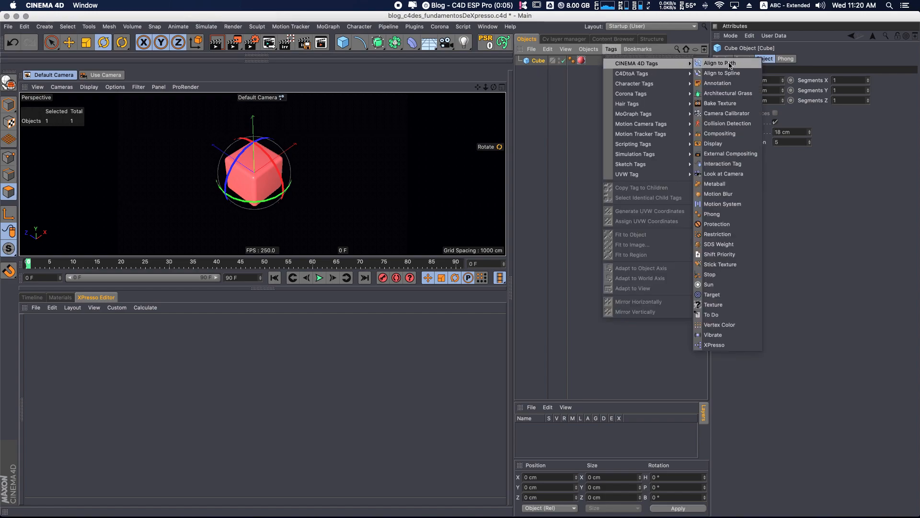
click(711, 344)
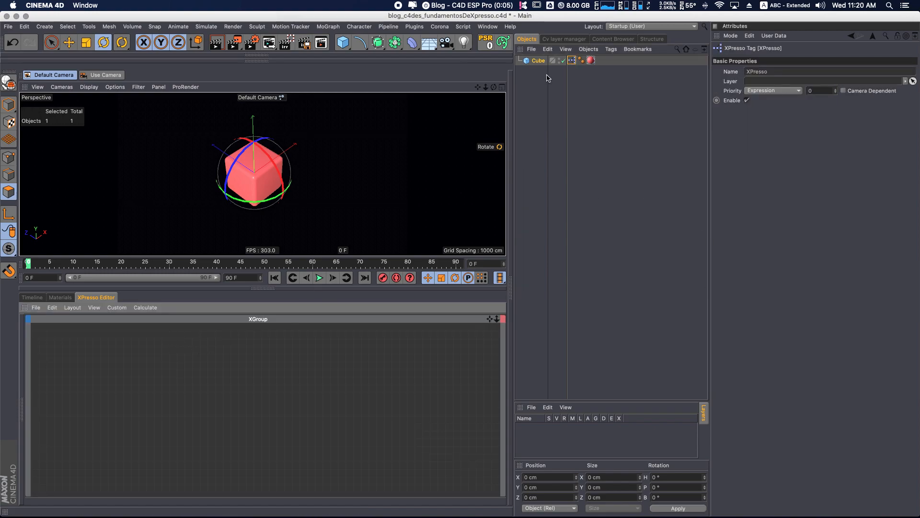
Remove the XPresso tag from the cube and add a new null object to the scene.
click(574, 52)
drag(343, 42, 392, 55)
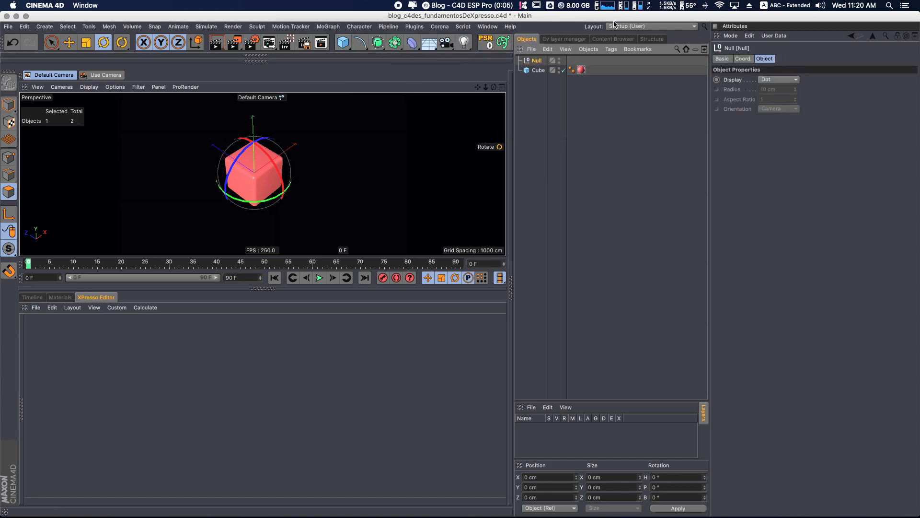
Rename the new null object to "xp".
double_click(537, 61)
text(x)
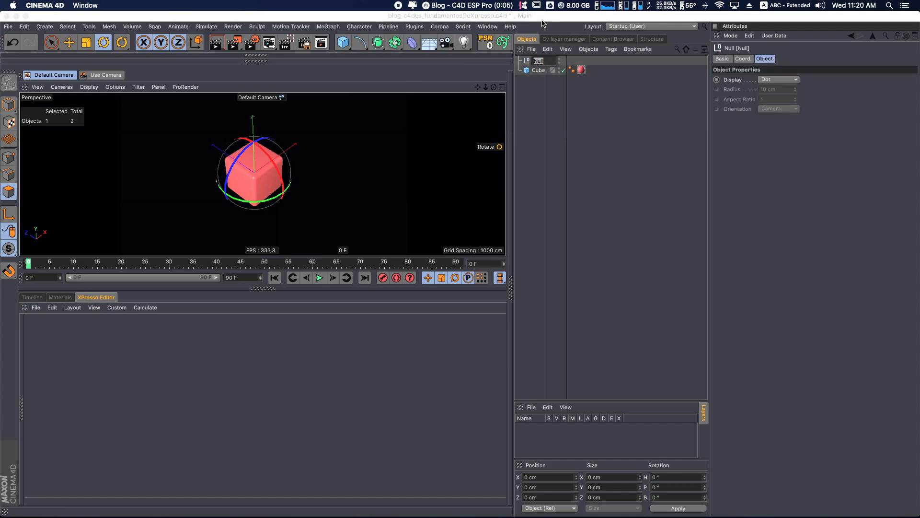
text(p)
key(Return)
Add an XPresso tag to the xp null and select the tag.
click(611, 49)
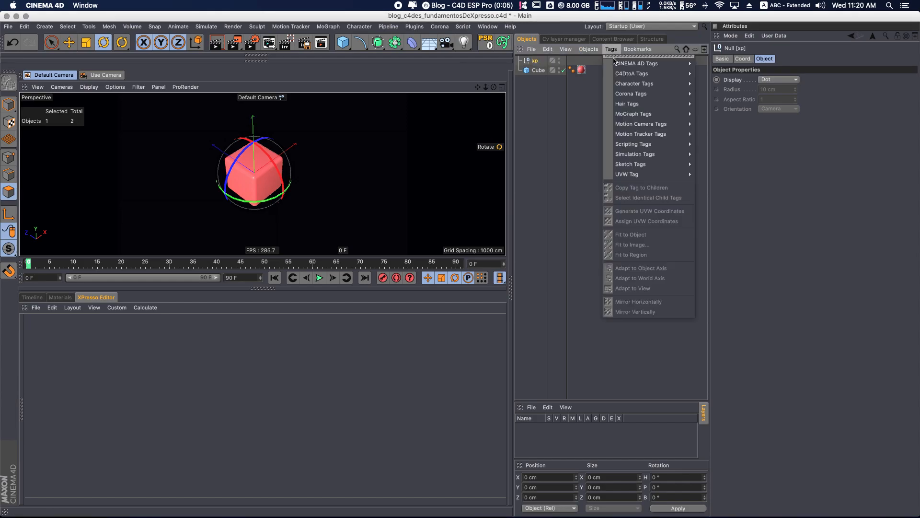
mouse_move(642, 63)
click(709, 345)
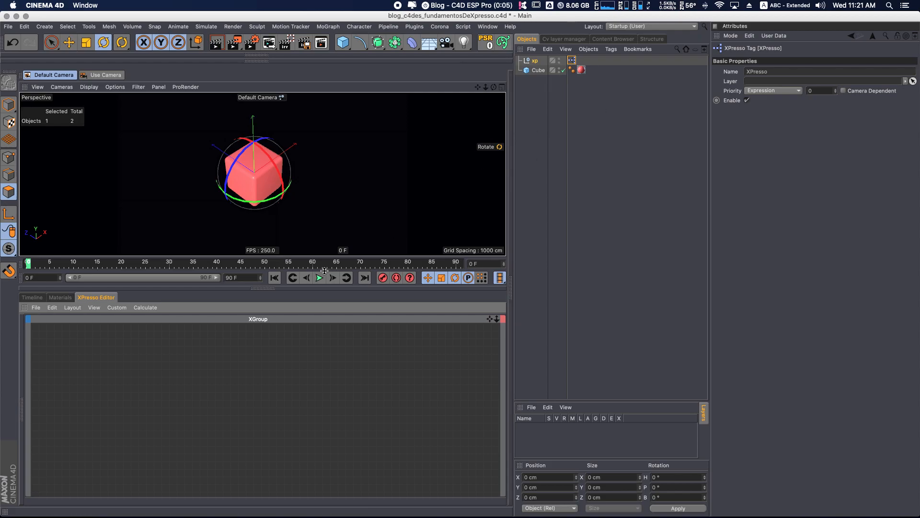
click(572, 61)
click(312, 381)
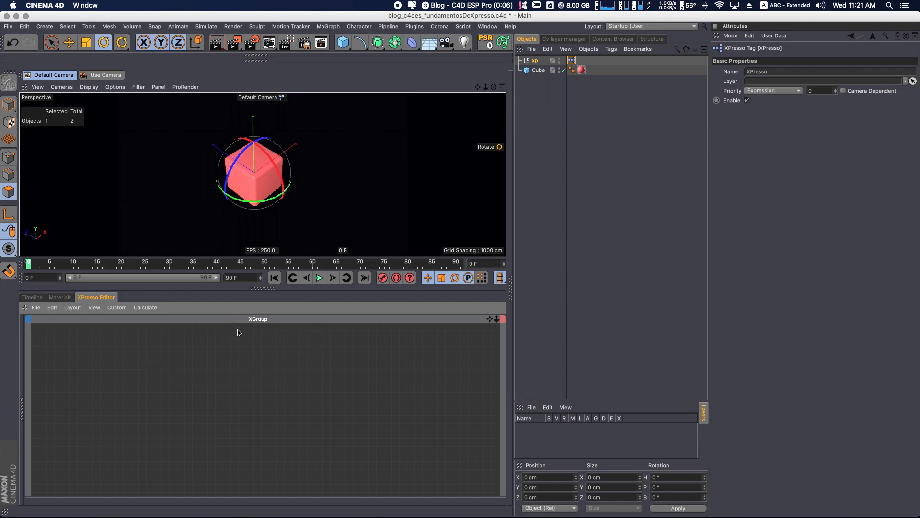
Unfold the X-Pool beside the XPresso graph and expand its System Operators and System Presets groups.
click(23, 411)
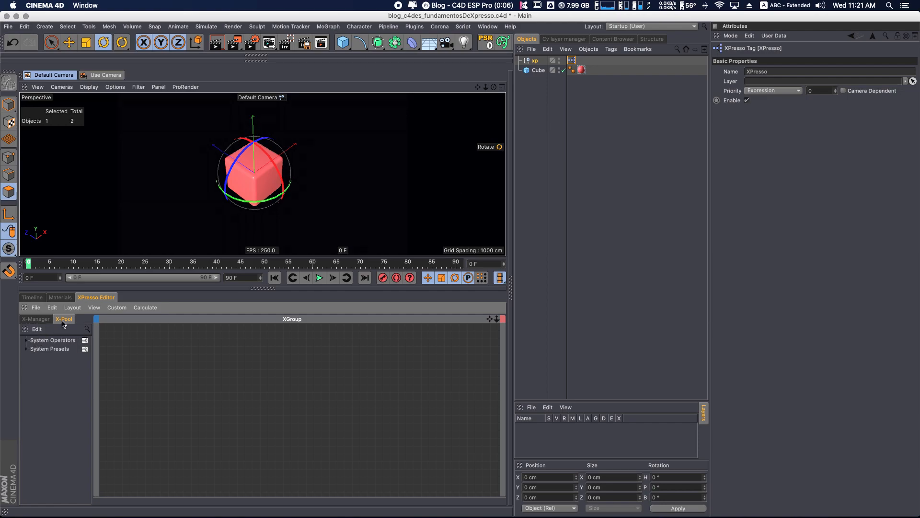
click(27, 341)
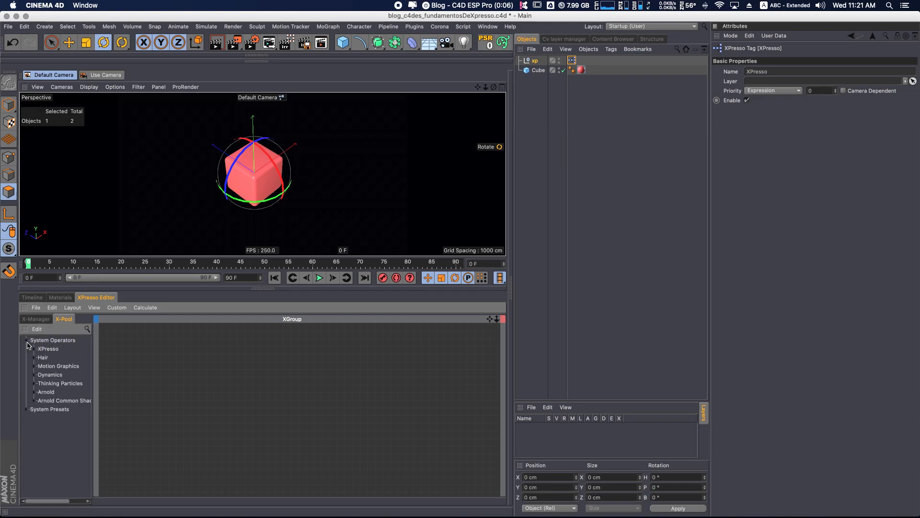
click(27, 409)
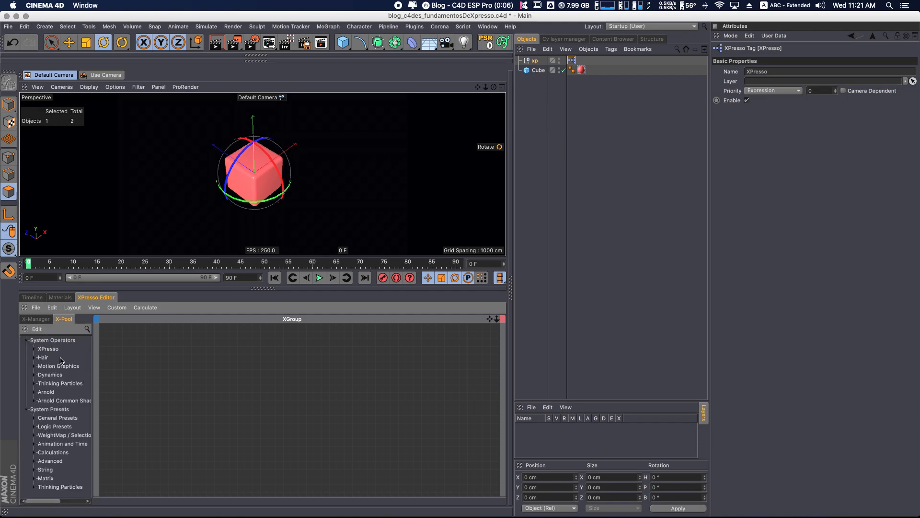
click(34, 349)
click(35, 349)
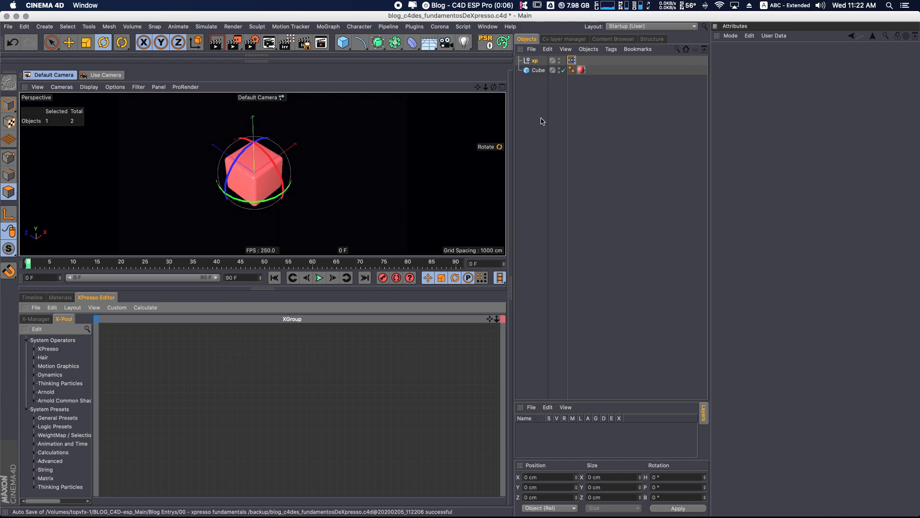
Bring the cube into the XPresso graph as a node and enlarge the node.
click(539, 70)
drag(536, 72, 187, 384)
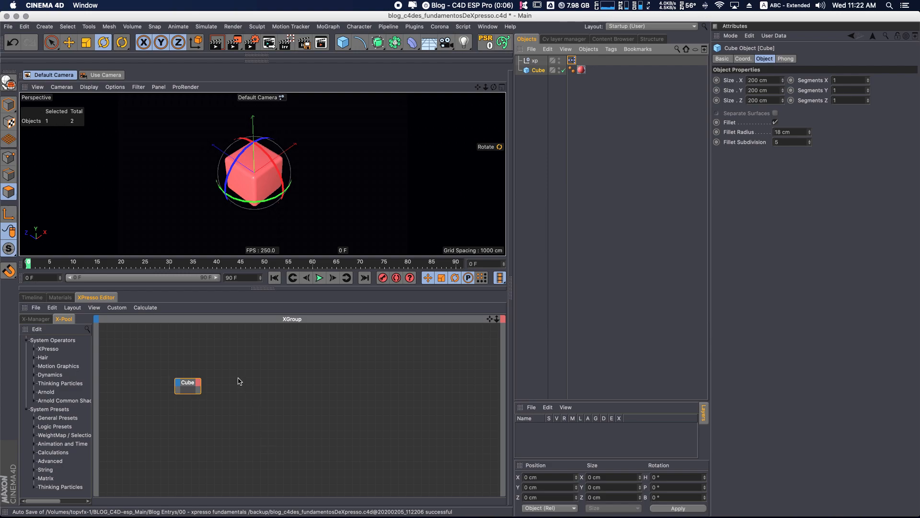
click(199, 389)
click(202, 393)
drag(201, 393, 272, 425)
drag(250, 382, 371, 372)
click(300, 415)
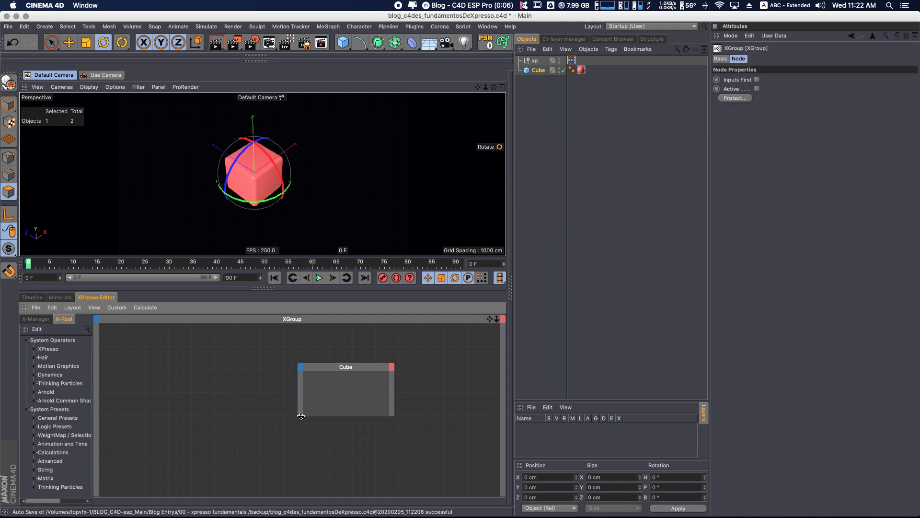
Reposition the Cube node within the XGroup so its input and output corners are easy to reach.
mouse_move(331, 393)
mouse_down()
mouse_move(331, 365)
mouse_move(341, 441)
mouse_move(325, 396)
mouse_move(328, 404)
mouse_up()
drag(378, 369, 324, 368)
alt+right_drag(328, 357, 494, 326)
alt+middle_drag(415, 389, 426, 423)
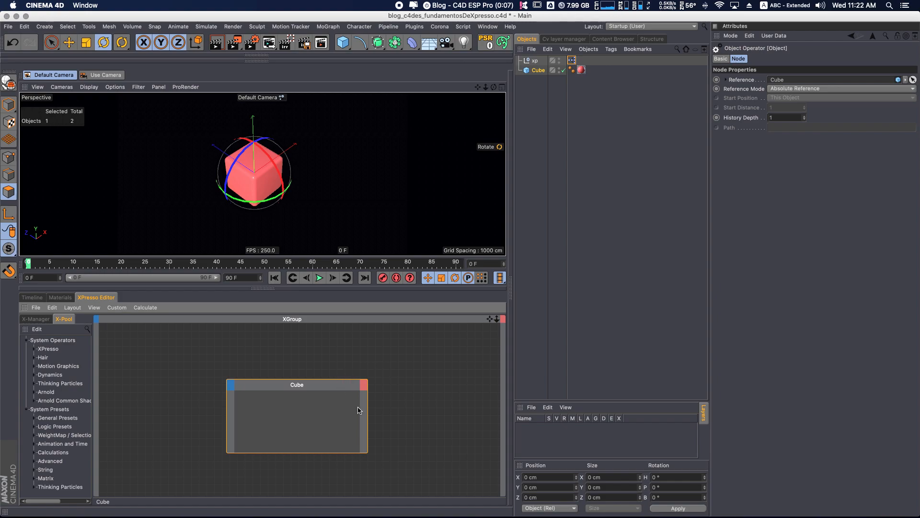
drag(338, 382, 380, 372)
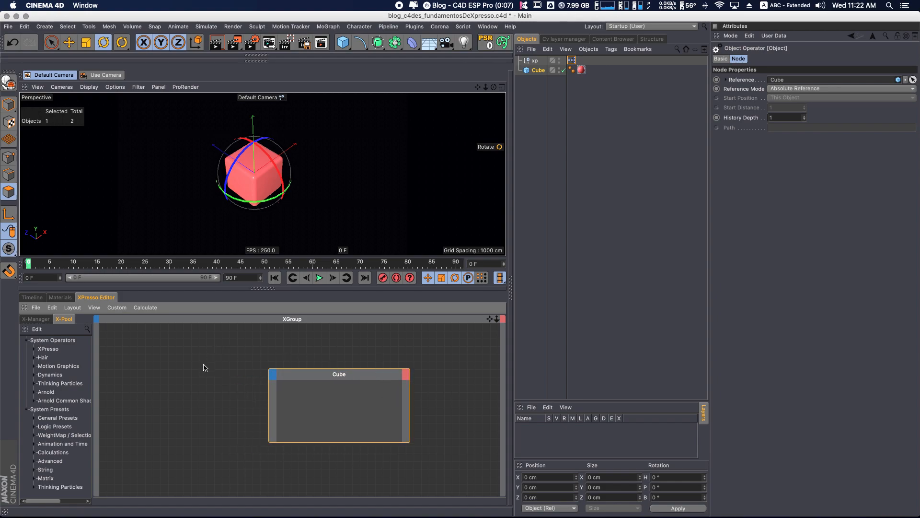
click(199, 393)
drag(339, 374, 336, 371)
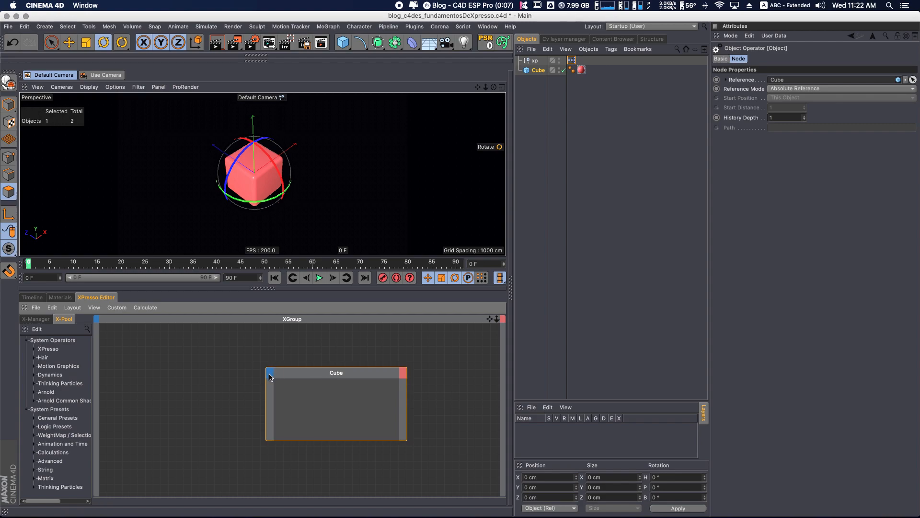
Examine the properties available as input ports and output ports on the Cube node.
click(270, 377)
mouse_move(301, 380)
click(282, 359)
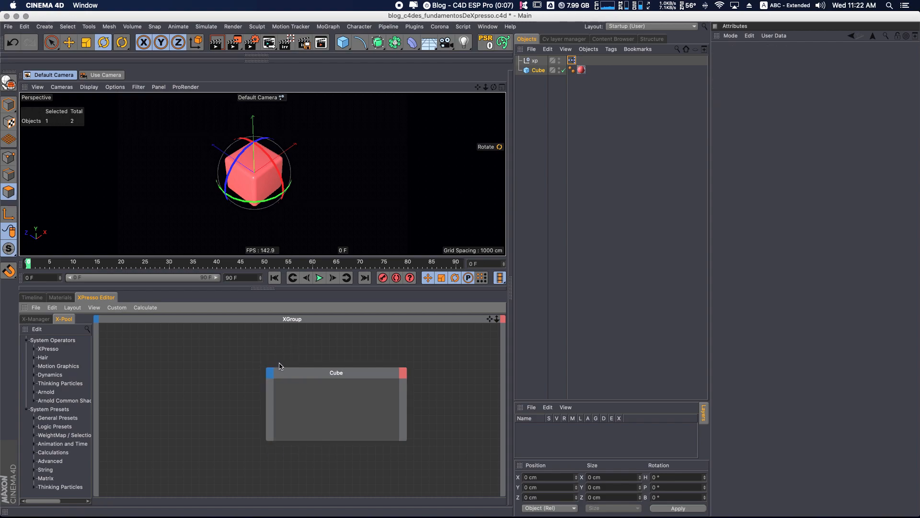
click(271, 375)
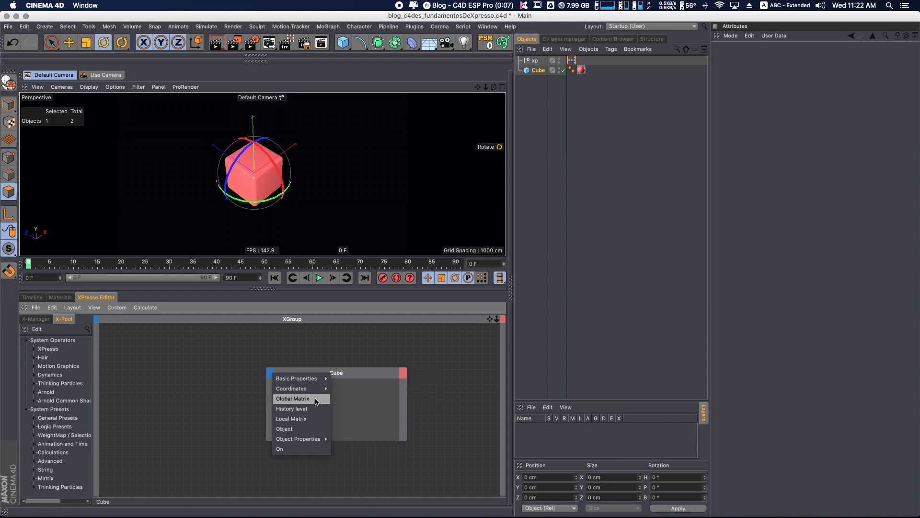
mouse_move(303, 440)
click(360, 360)
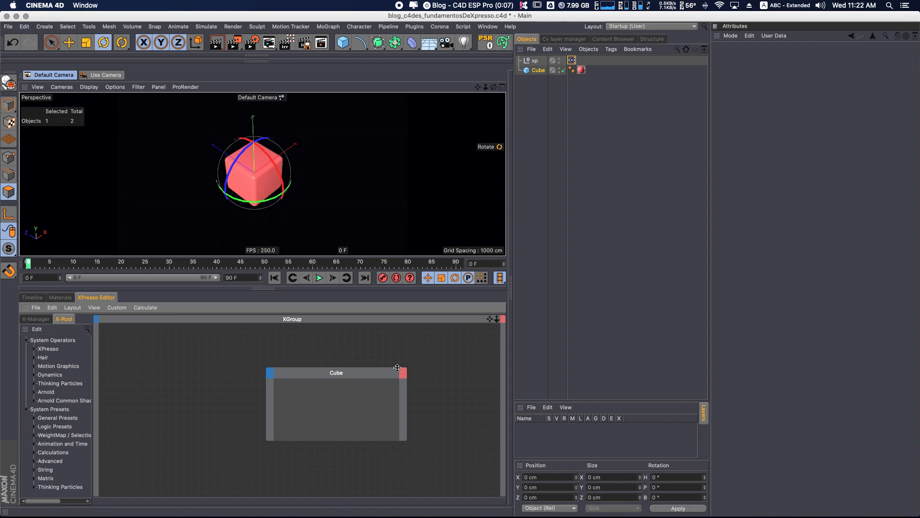
click(401, 373)
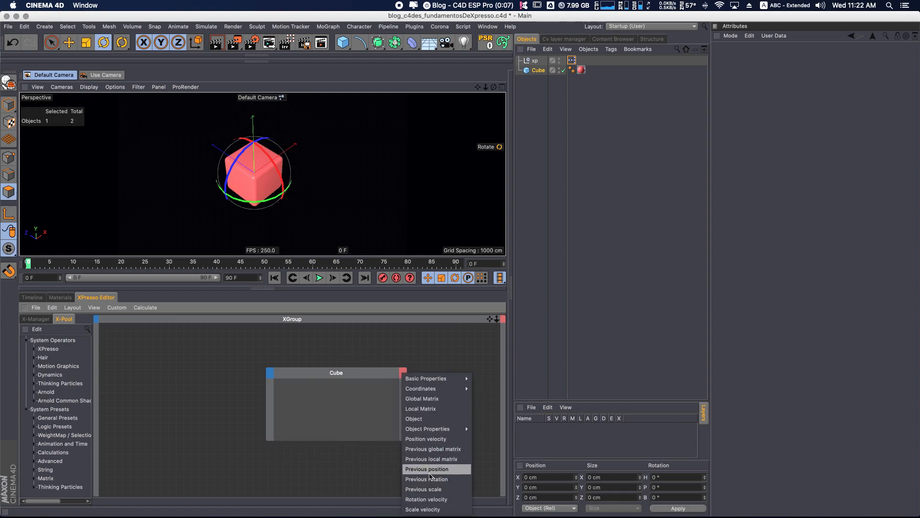
mouse_move(428, 383)
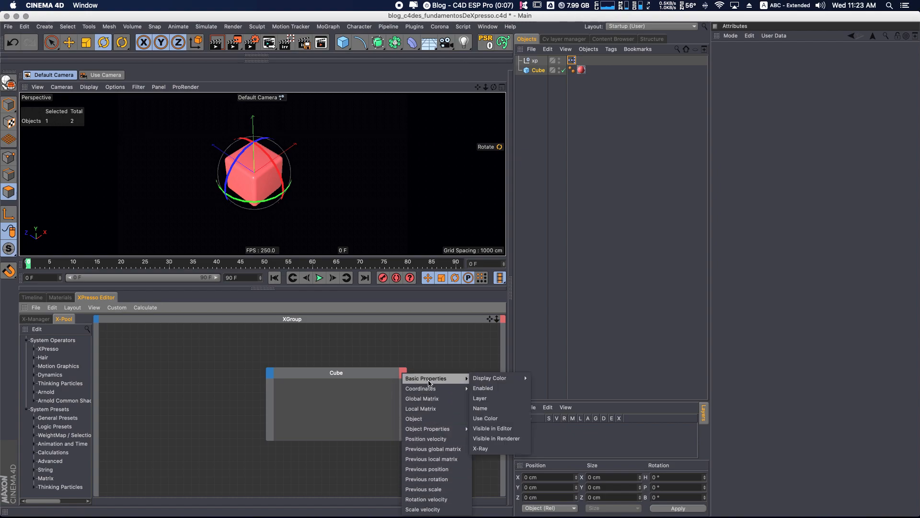
click(434, 366)
Make the Cube node slightly narrower and place it near the middle of the graph.
drag(394, 372, 356, 358)
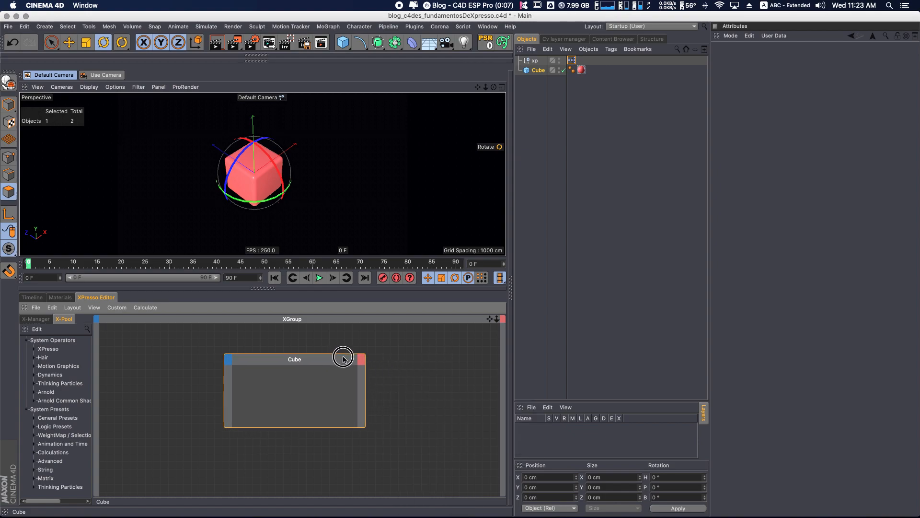
drag(367, 425, 348, 398)
drag(326, 362, 338, 364)
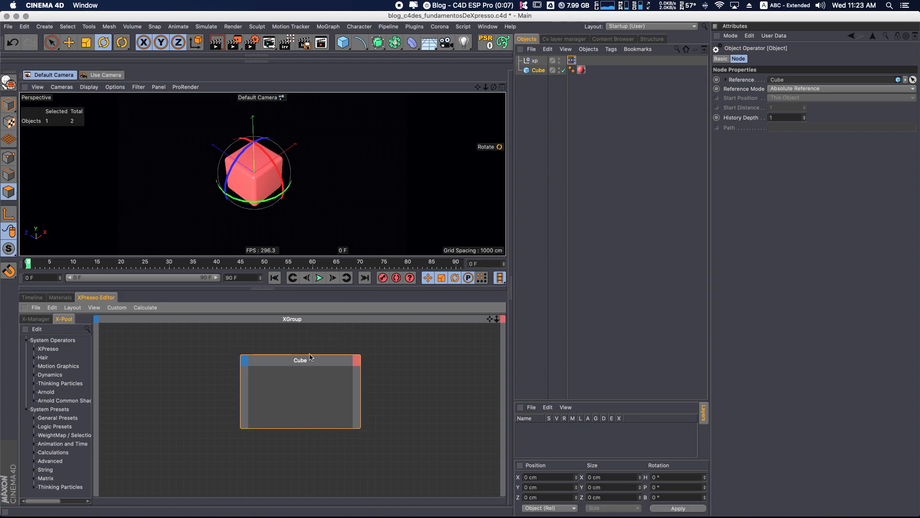
drag(308, 367, 311, 377)
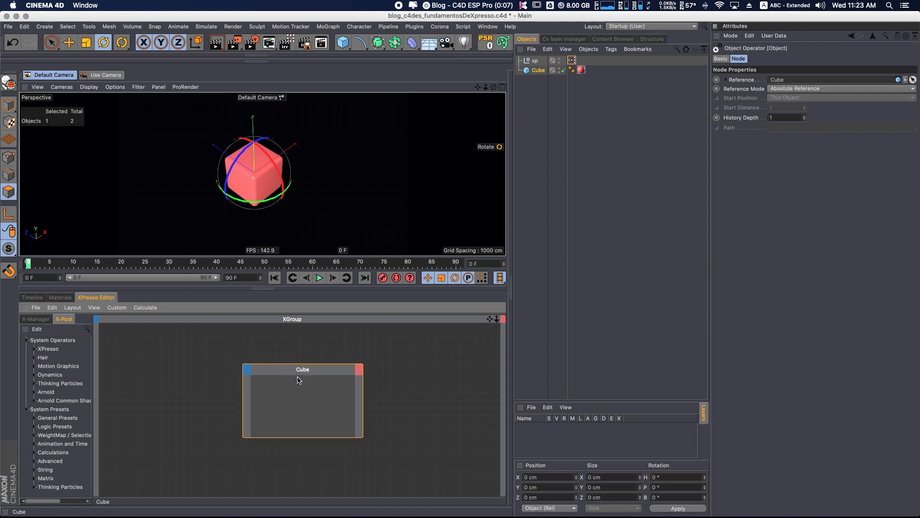
drag(304, 372, 313, 382)
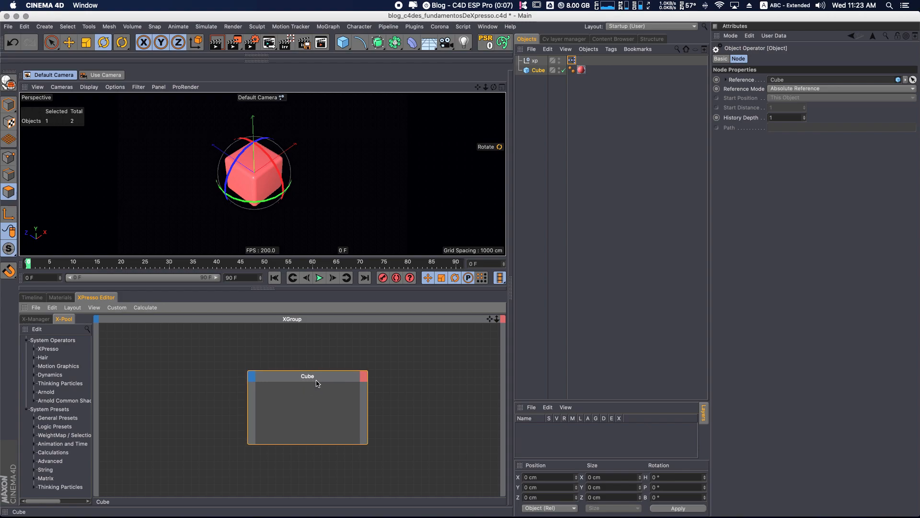
Add a sphere to the scene and move it away from the red cube.
click(347, 46)
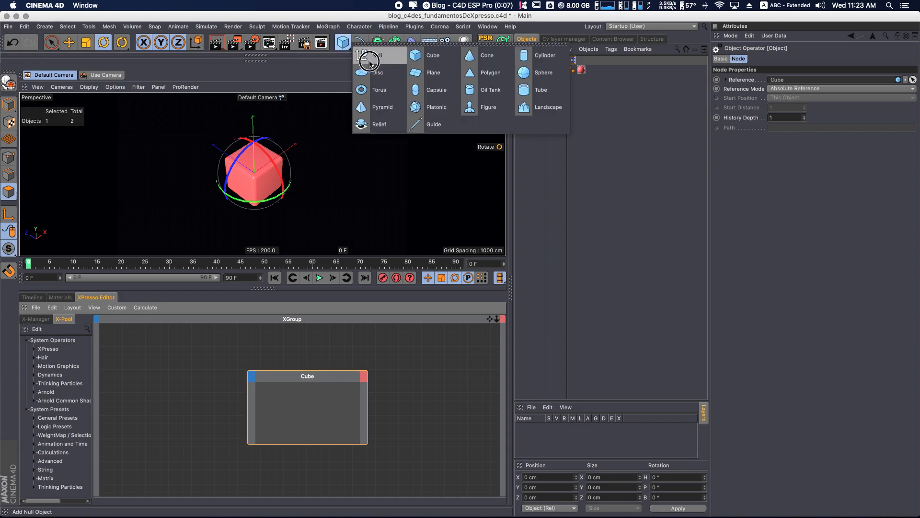
click(426, 121)
scroll(388, 129, up, 6)
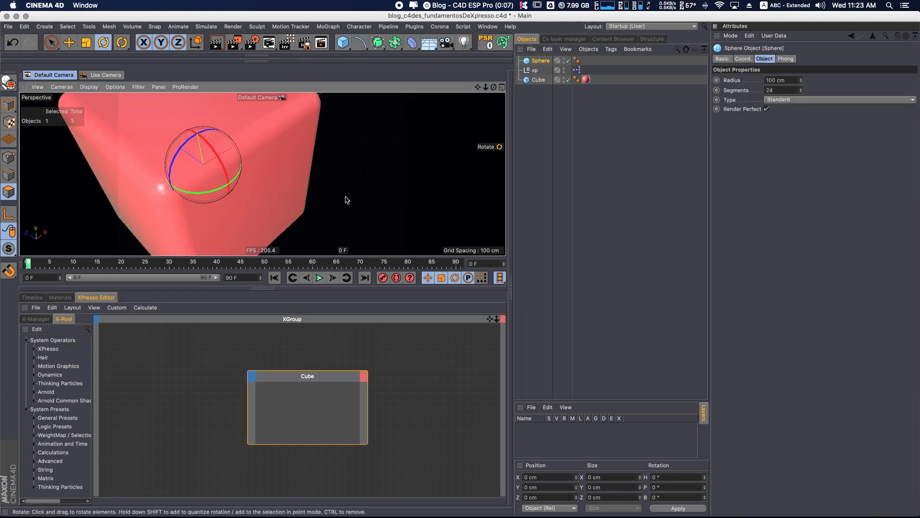
scroll(297, 204, down, 6)
key(e)
drag(295, 184, 382, 147)
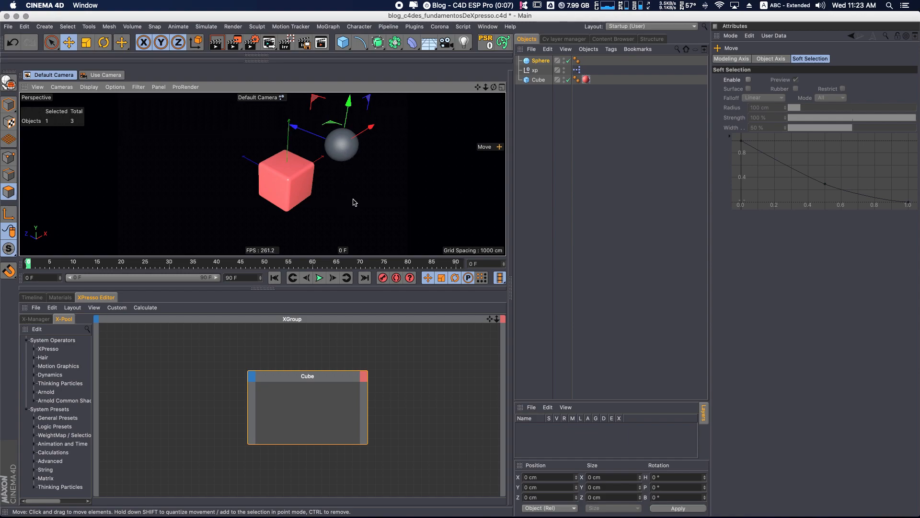
Set the Cube node's Reference to the Sphere object.
click(345, 378)
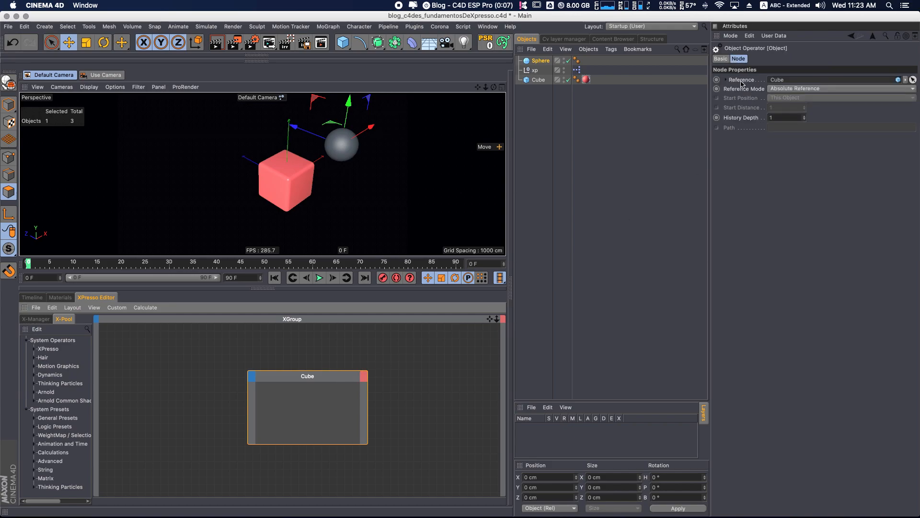
click(742, 81)
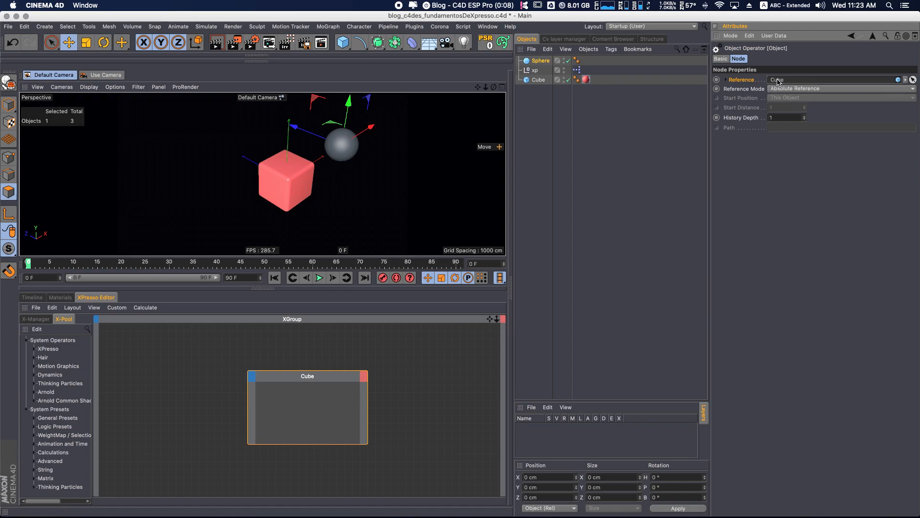
drag(537, 60, 782, 80)
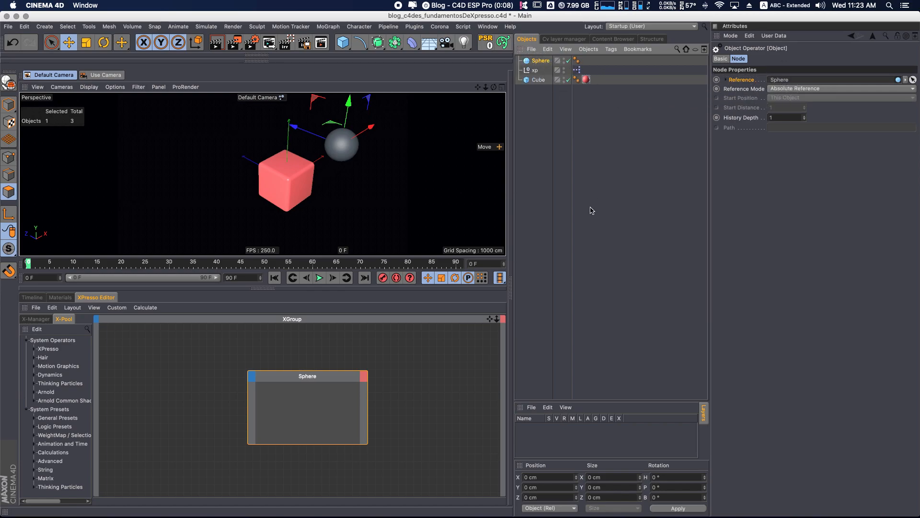
Undo the node's reference change and delete the sphere from the scene.
click(430, 357)
drag(325, 379, 325, 374)
key(super+z)
key(super+z)
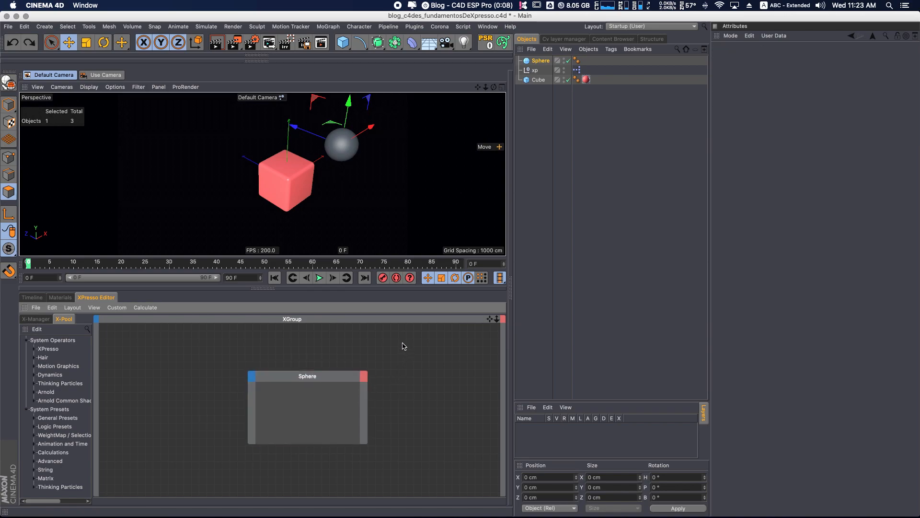
click(600, 291)
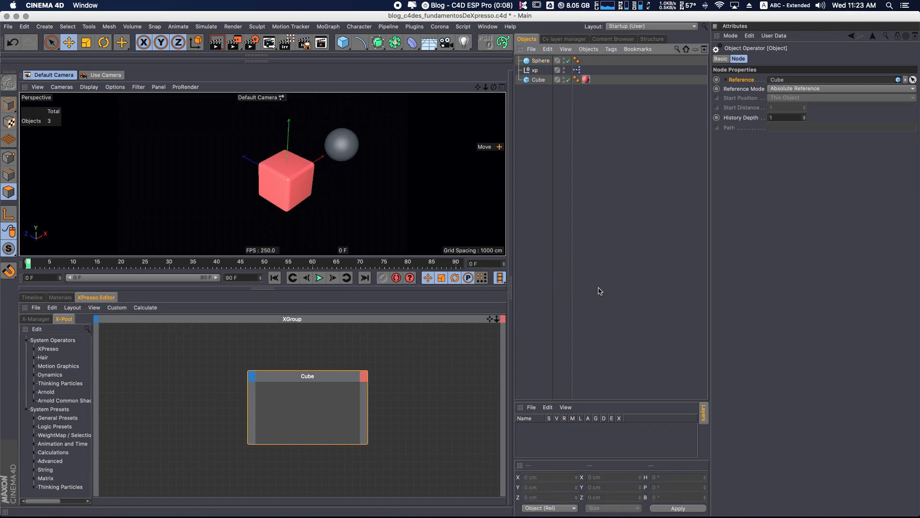
click(541, 61)
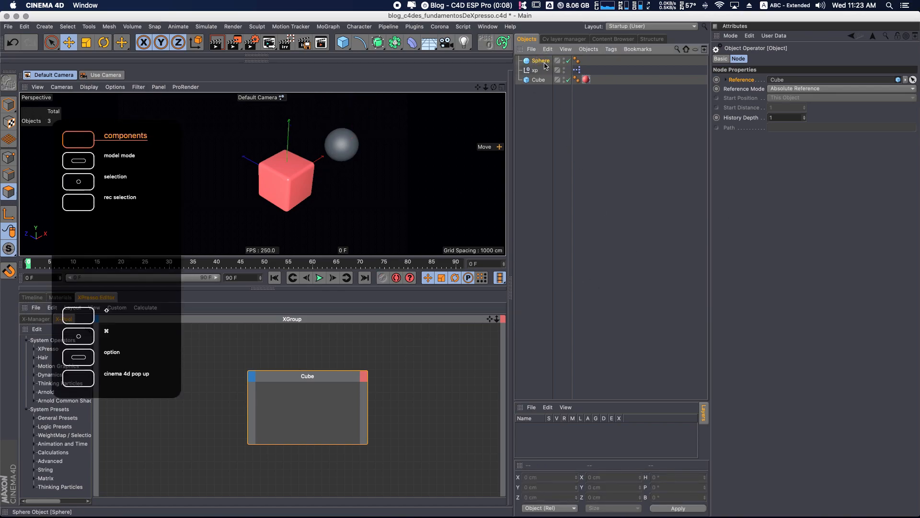
key(Delete)
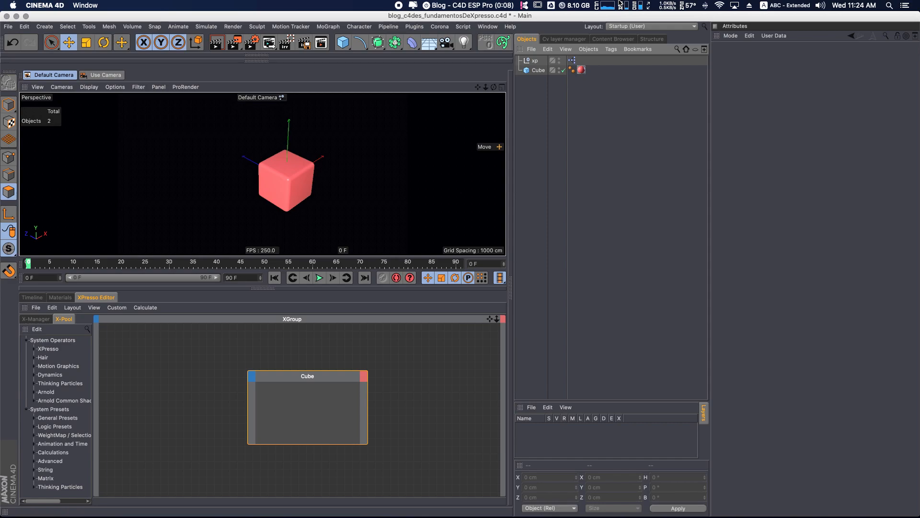
Shift the Cube node slightly and add a Display Color input port from its basic properties.
drag(330, 378, 341, 385)
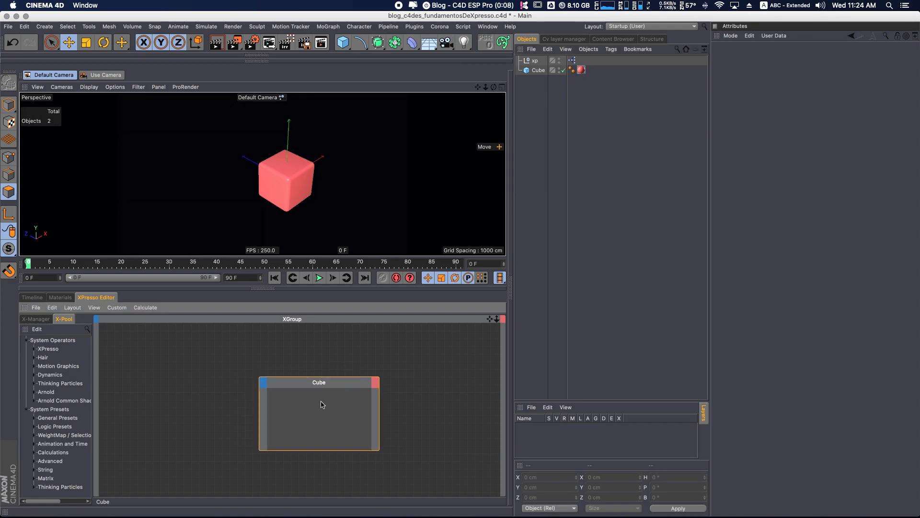
click(263, 387)
mouse_move(289, 391)
mouse_move(342, 393)
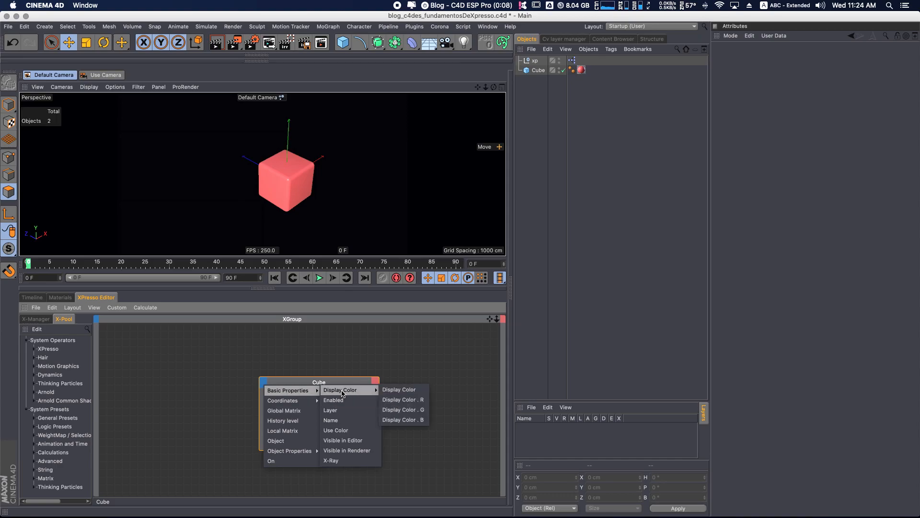
click(398, 389)
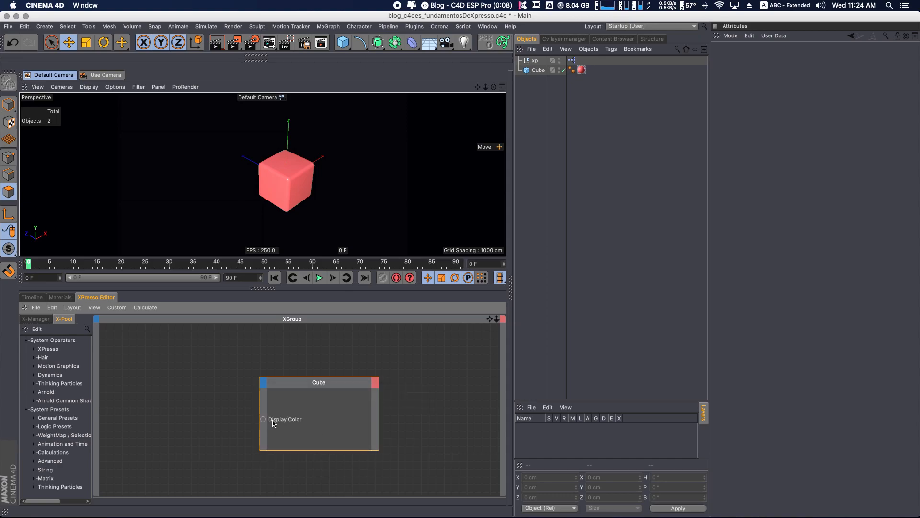
Undo the Display Color port and add an Enabled input port from the Cube node's basic properties.
key(super+z)
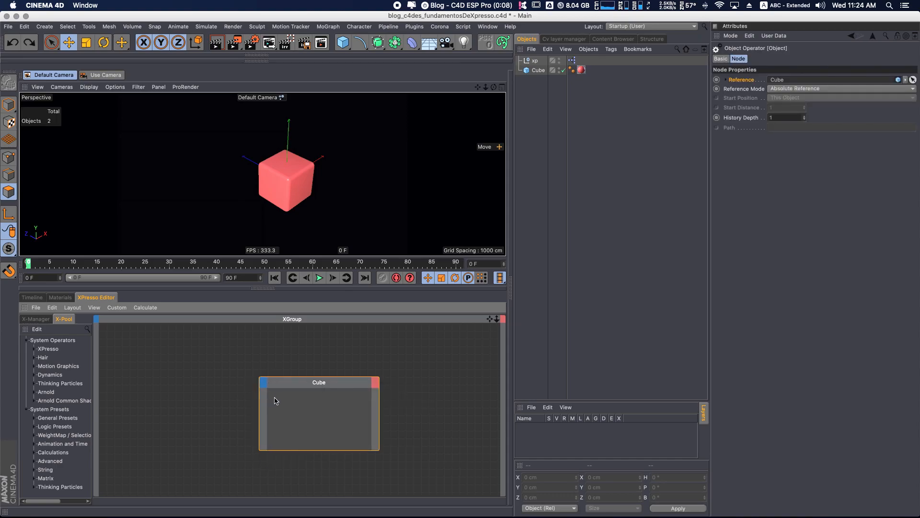
click(263, 384)
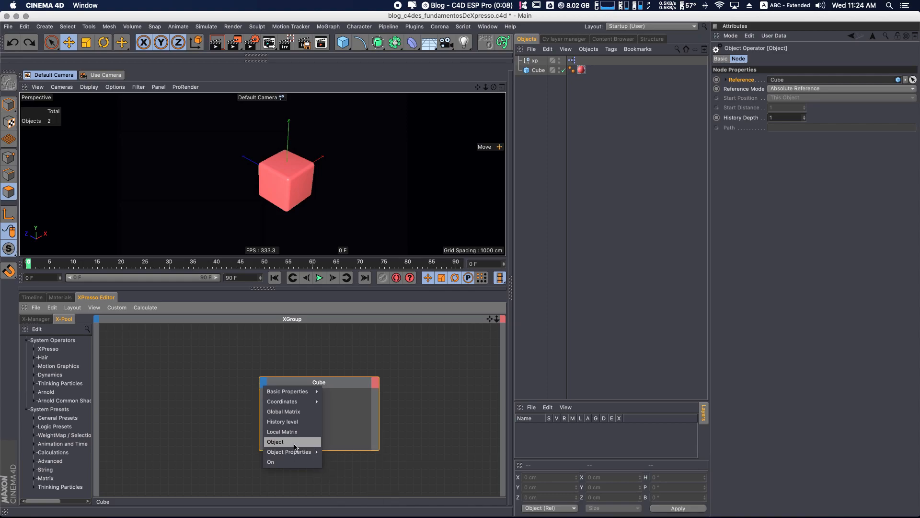
mouse_move(295, 391)
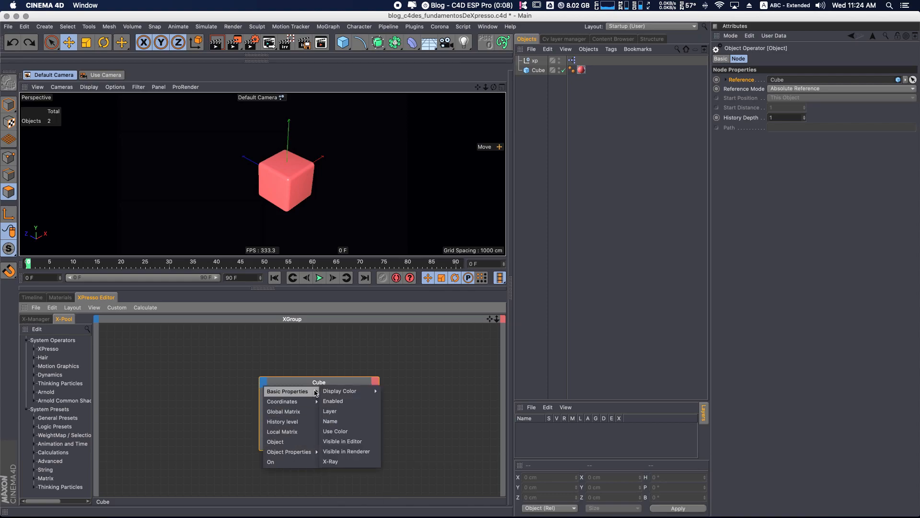
click(343, 411)
key(super+z)
click(263, 382)
mouse_move(288, 384)
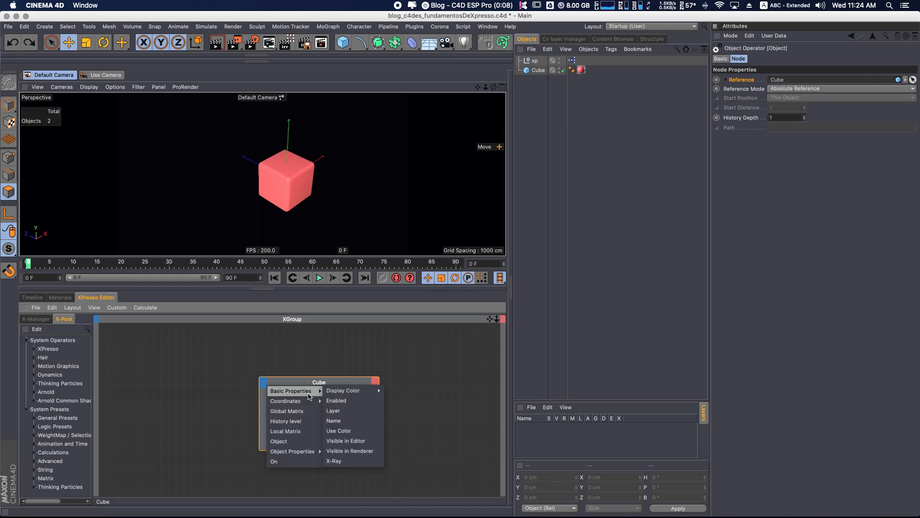
click(343, 403)
Select the Cube object and show its basic properties to examine the Enabled parameter.
double_click(539, 71)
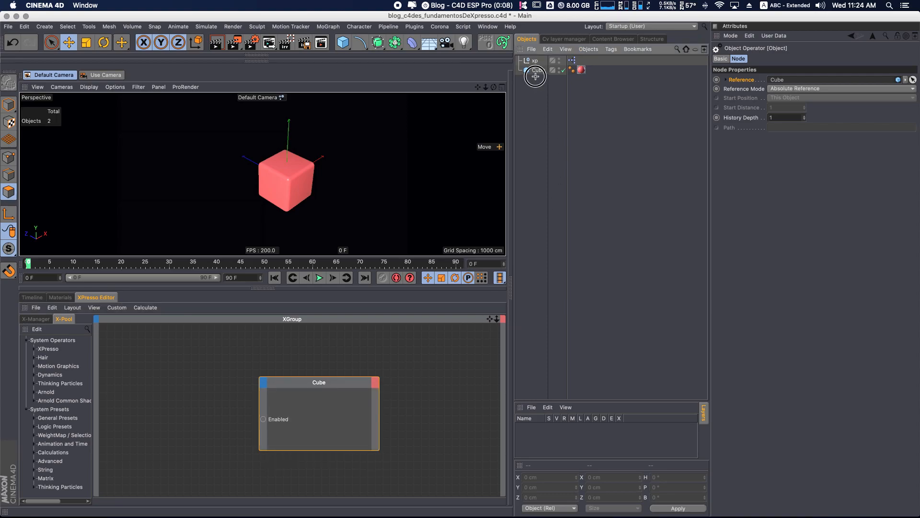
key(Return)
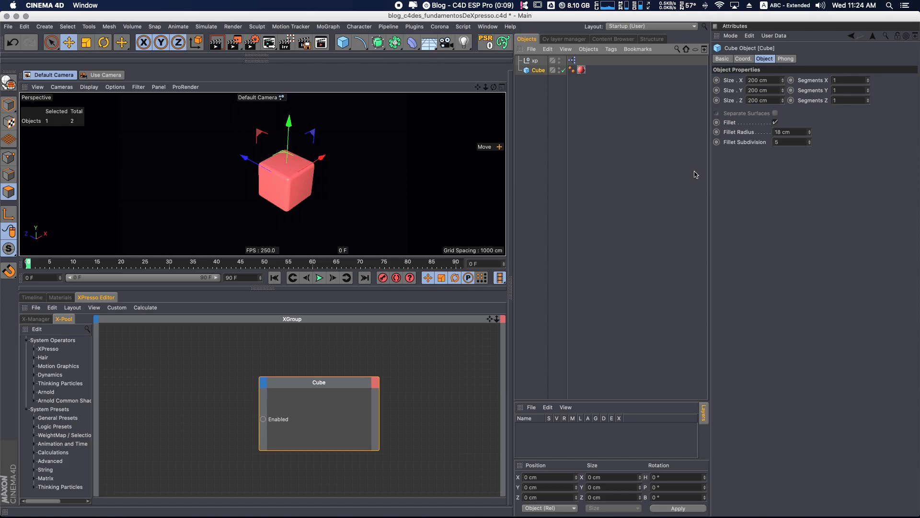
click(725, 59)
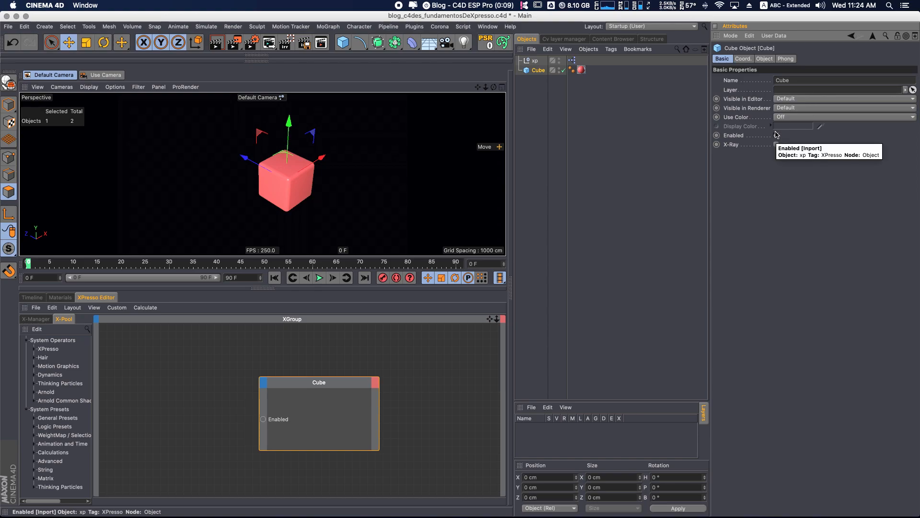
key(shift+c)
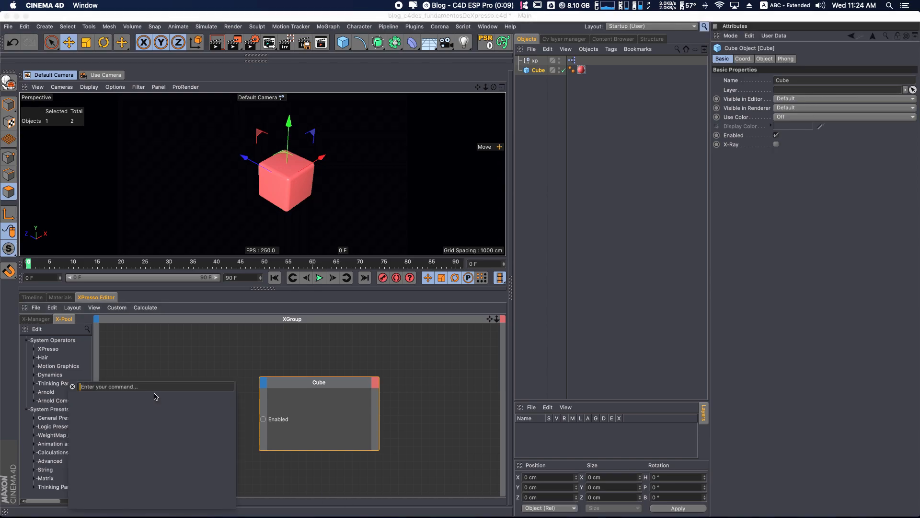
text(consta)
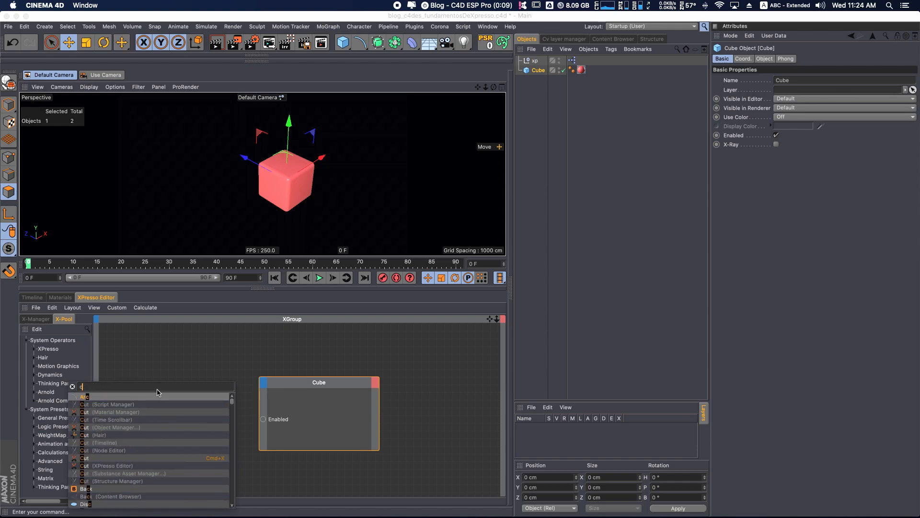
key(Escape)
click(172, 366)
Search the node pool for "consta" and add a Constant node to the graph beside the Cube node.
click(87, 329)
text(consta)
drag(51, 388, 158, 405)
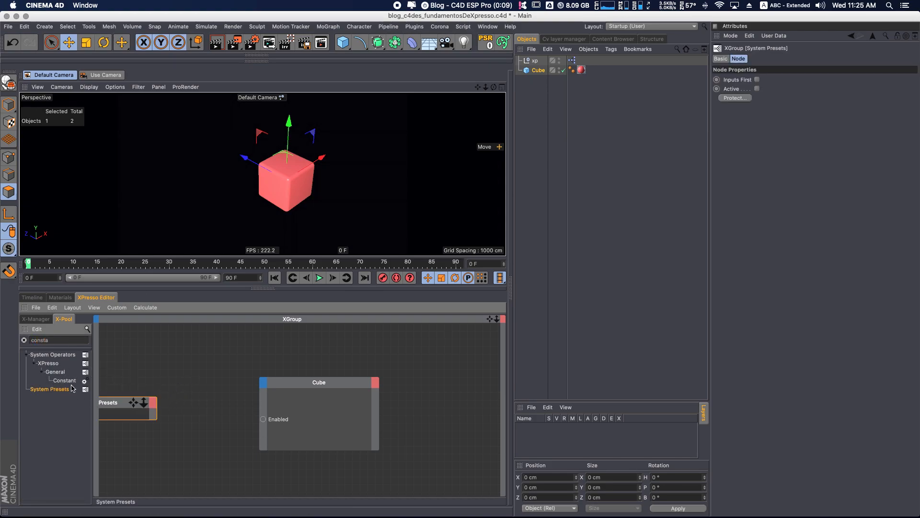
key(Delete)
drag(64, 380, 188, 398)
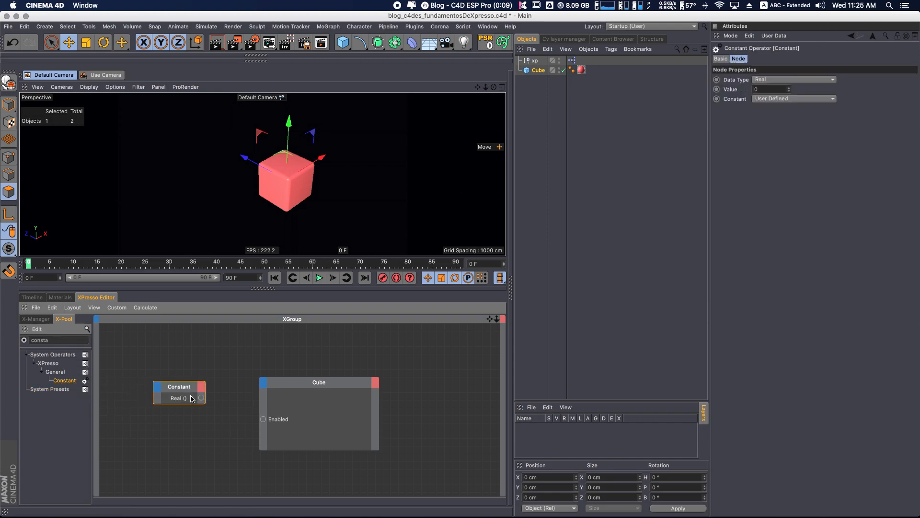
Set the Constant node's value to 1 and connect its Real output to the Cube node's Enabled input.
click(789, 88)
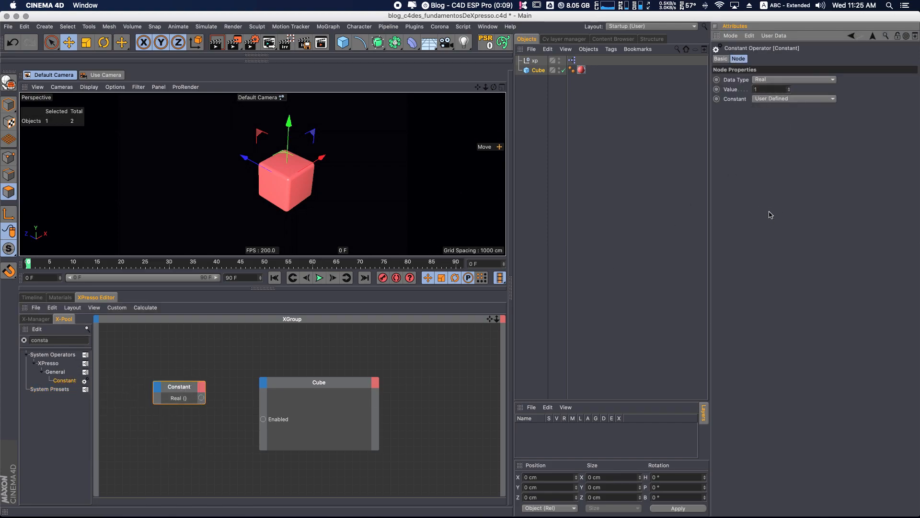
drag(178, 387, 262, 419)
click(183, 426)
click(179, 368)
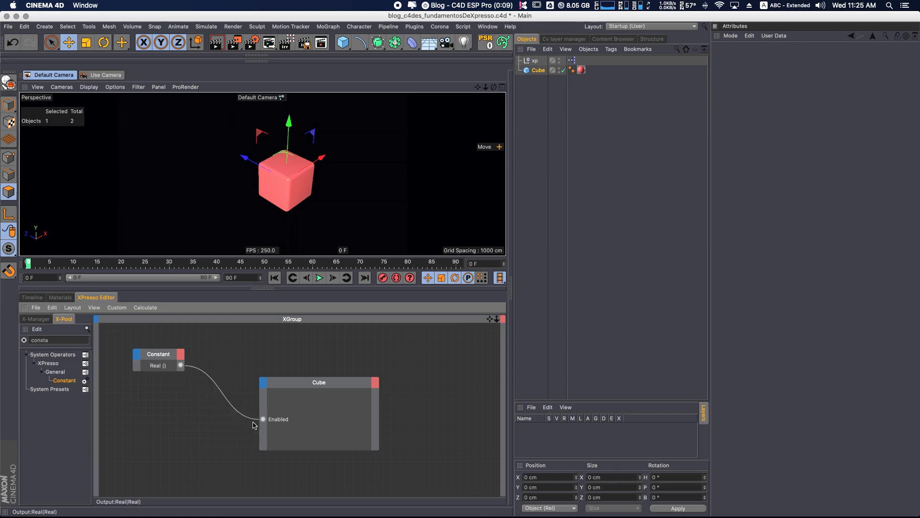
drag(343, 390, 360, 375)
drag(180, 354, 187, 365)
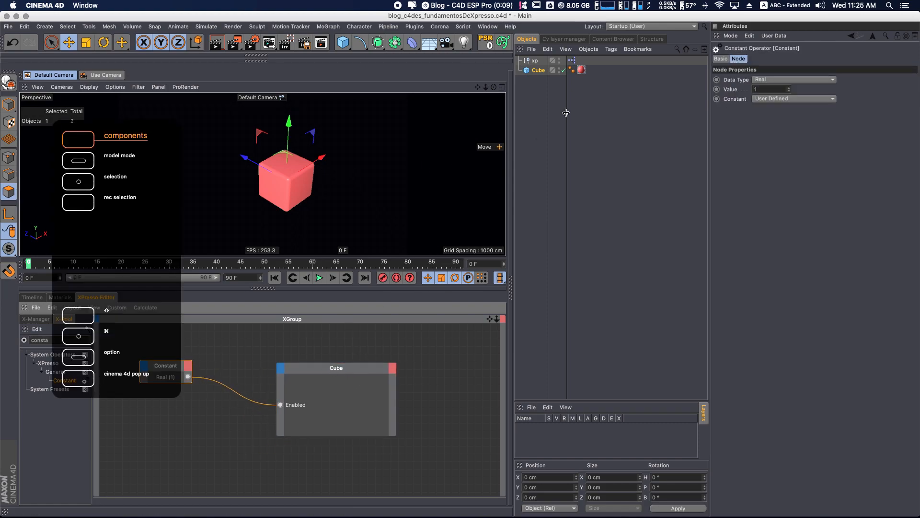
Try to switch off the Enabled property in the Cube object's basic properties.
click(570, 70)
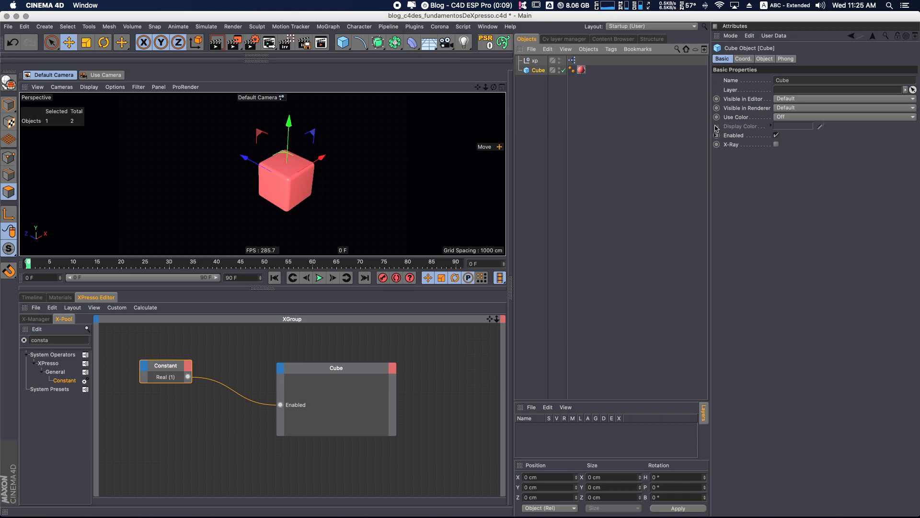
click(776, 135)
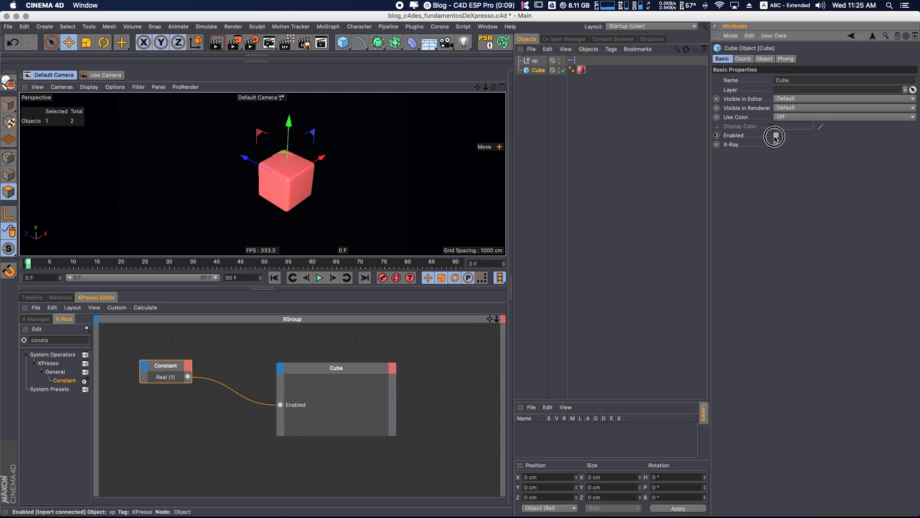
click(776, 136)
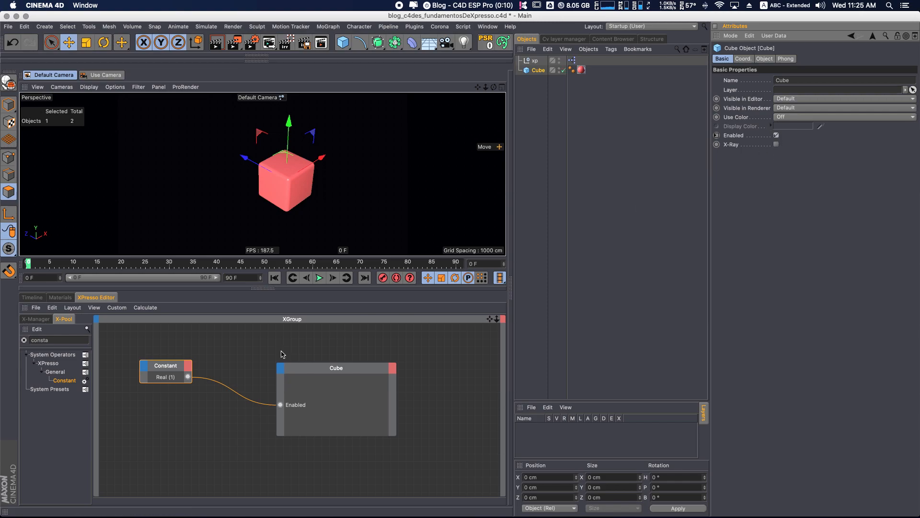
Set the Constant node's value to 0.
click(190, 357)
double_click(777, 90)
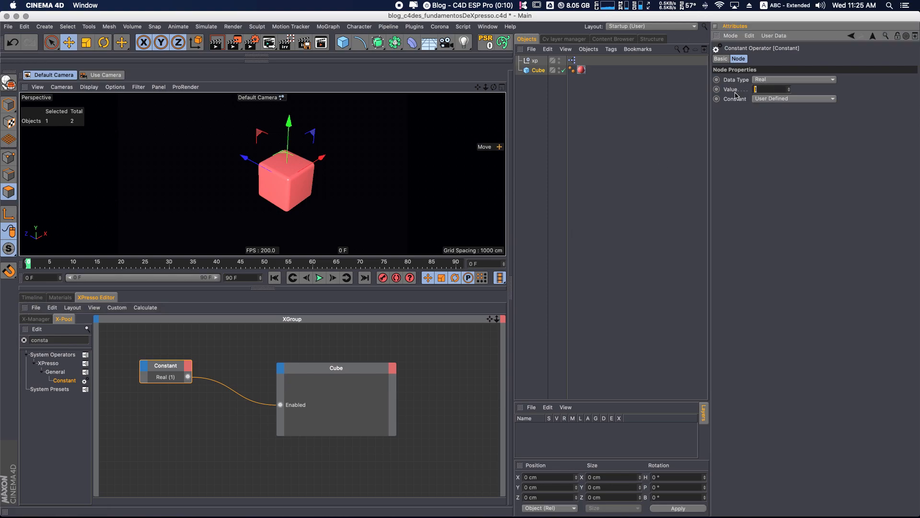
text(0)
key(Return)
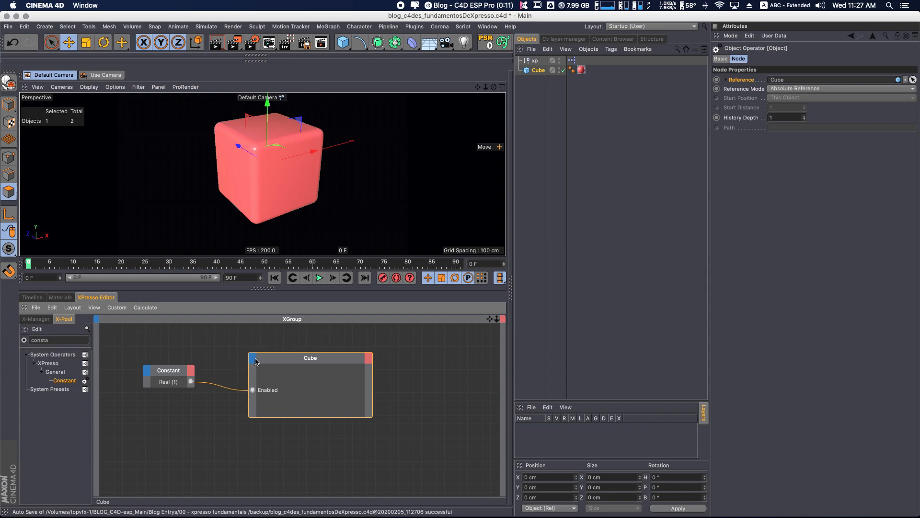
Add History level and Object input ports to the Cube node.
click(253, 363)
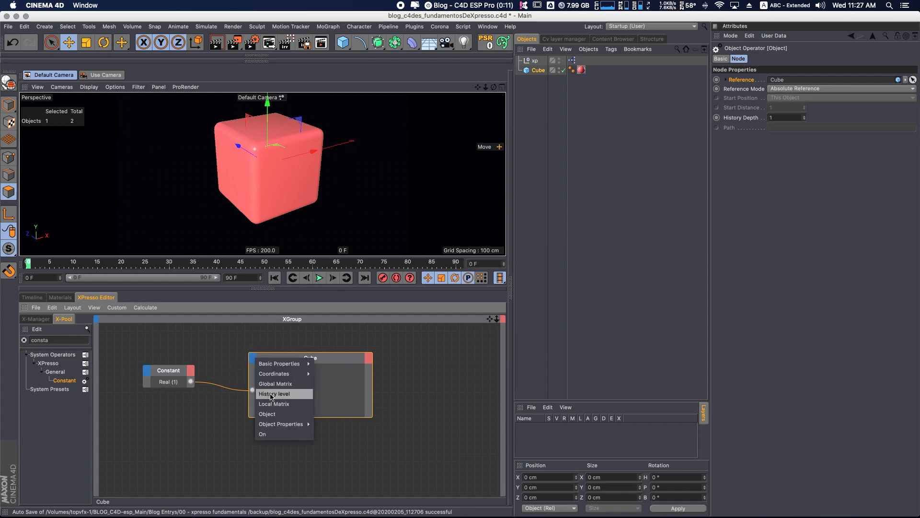
click(271, 397)
click(252, 363)
click(266, 416)
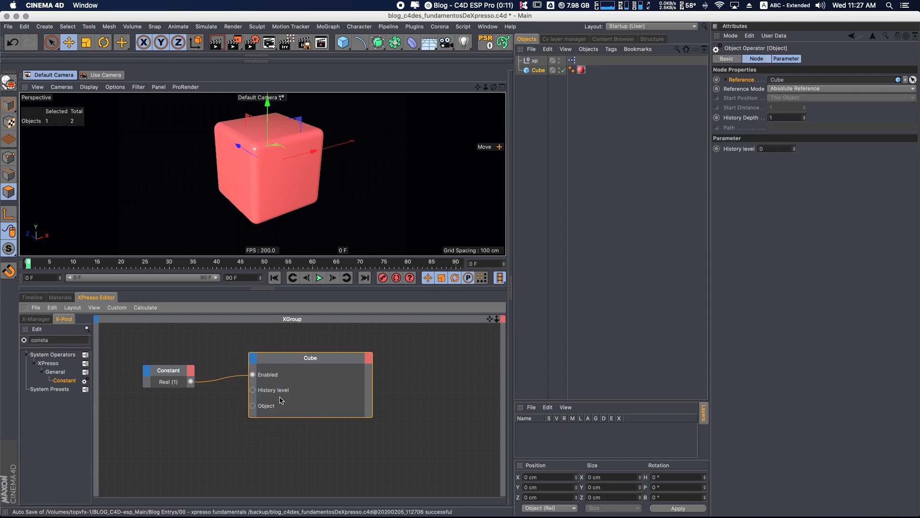
Shrink the Cube node's height and move it closer to the level of the Constant node.
click(368, 413)
drag(368, 416, 298, 360)
click(351, 399)
drag(361, 361, 373, 380)
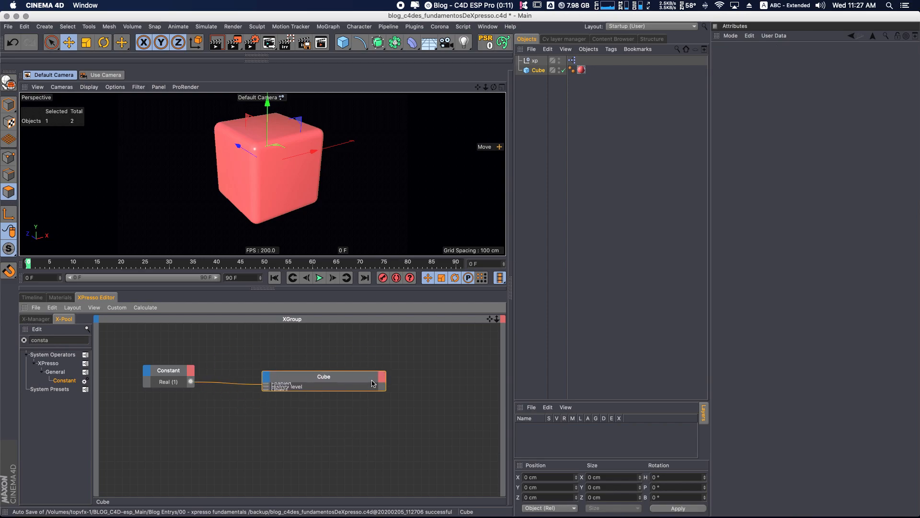
Collapse and re-expand the Cube node, and fit its size to its ports.
double_click(309, 378)
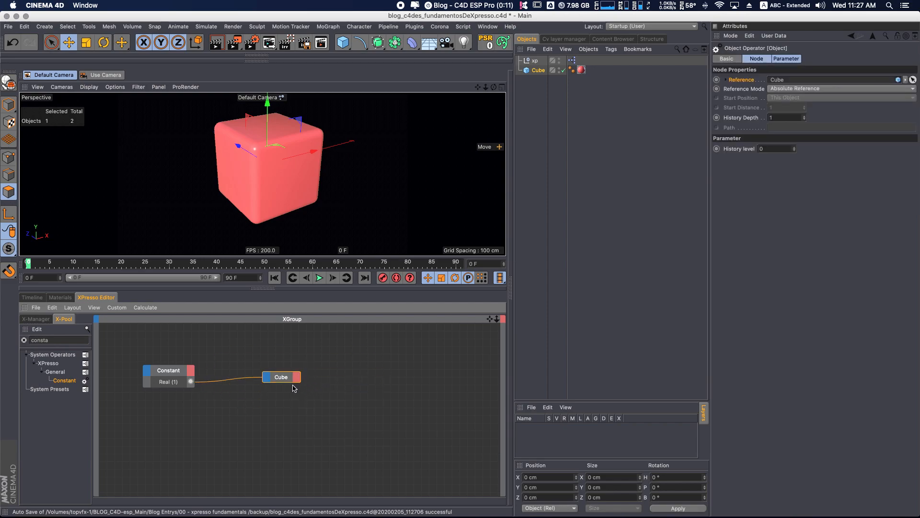
double_click(290, 379)
click(326, 357)
drag(355, 376, 354, 363)
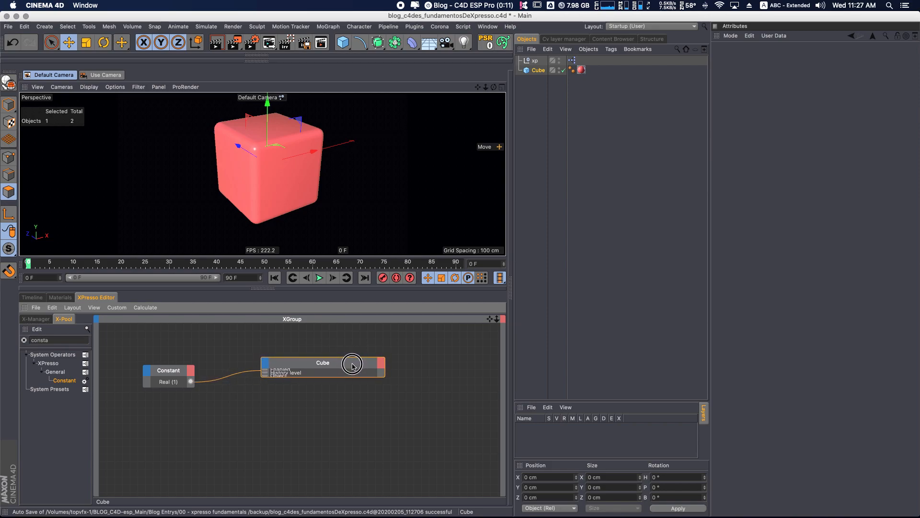
click(357, 365)
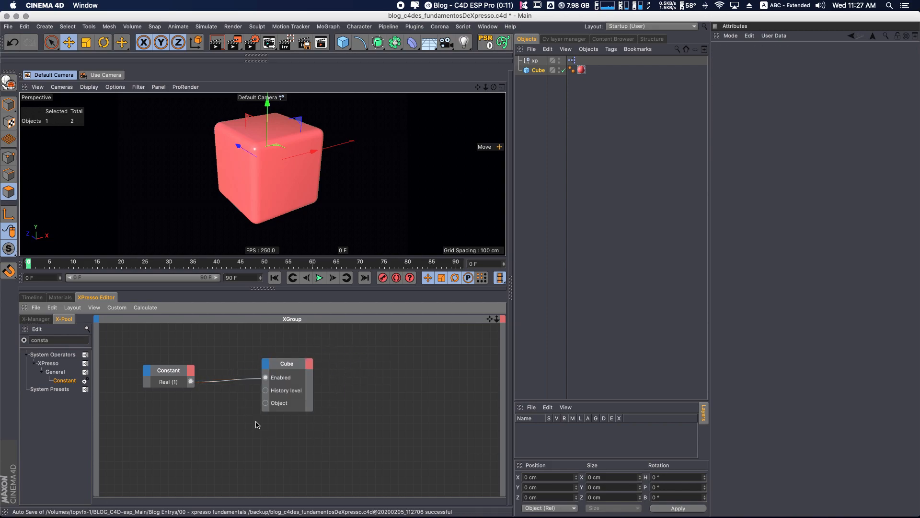
Delete the History level and Object ports from the Cube node.
right_click(282, 395)
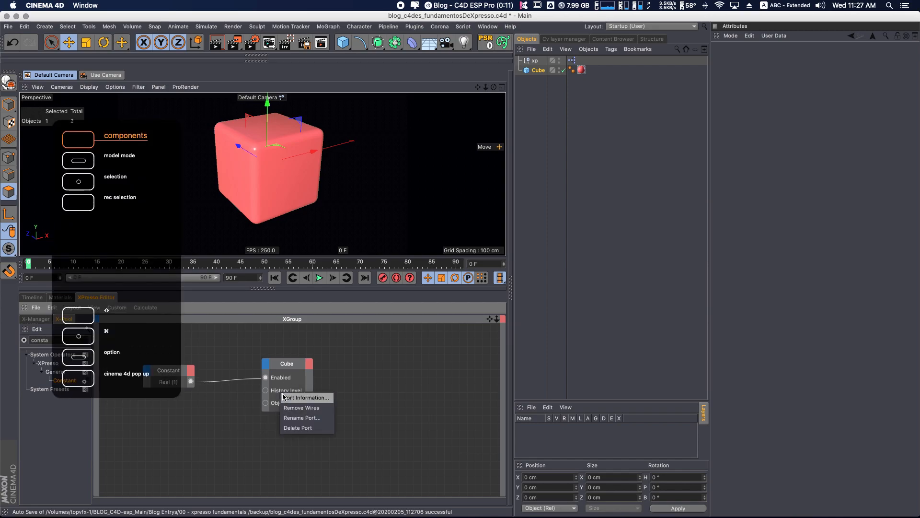
click(297, 428)
right_click(281, 400)
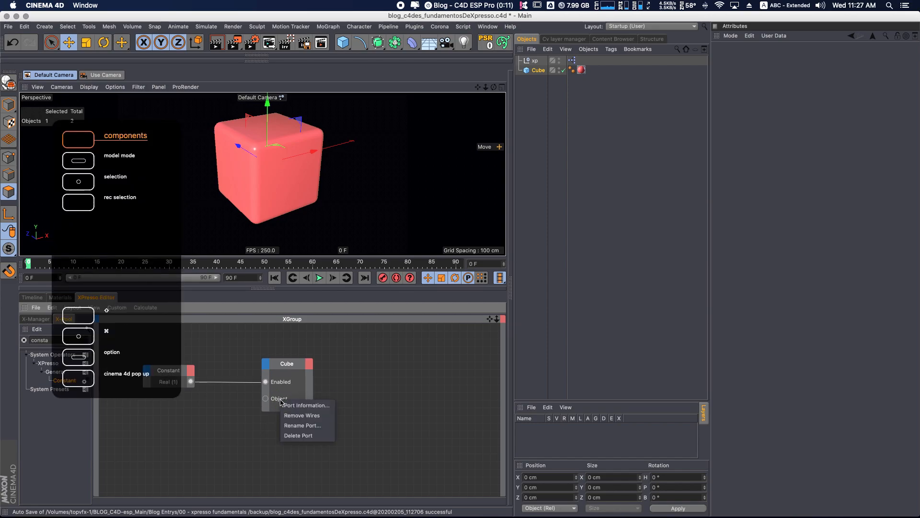
click(298, 435)
Nudge the Cube node slightly upward so its Enabled port lines up with the Constant node's output.
click(286, 364)
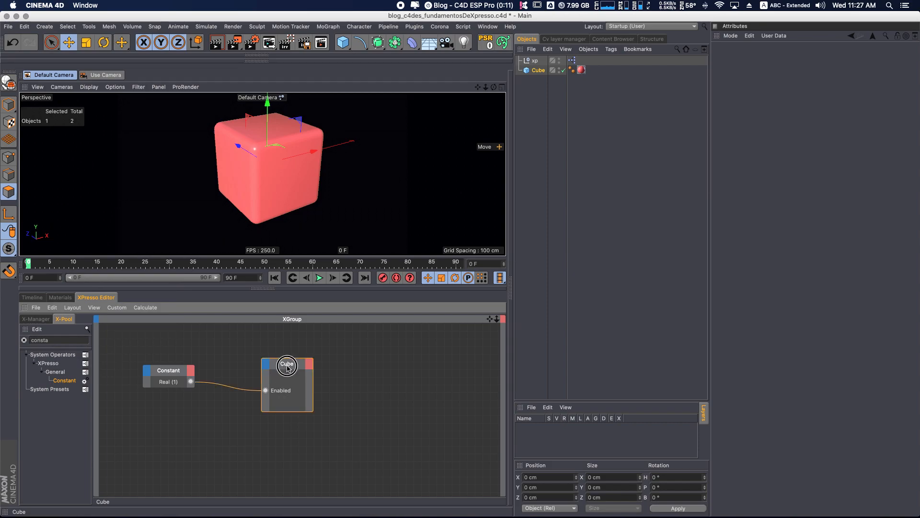
drag(287, 365, 290, 359)
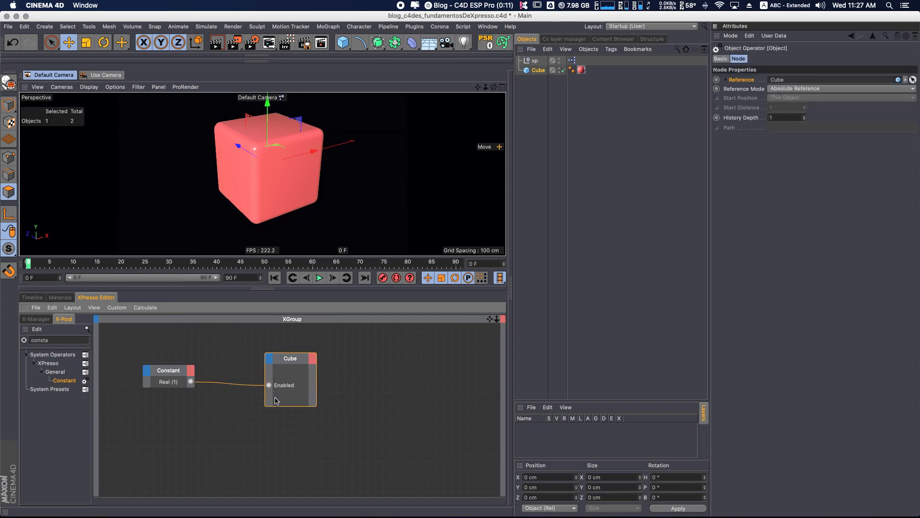
drag(302, 368, 301, 367)
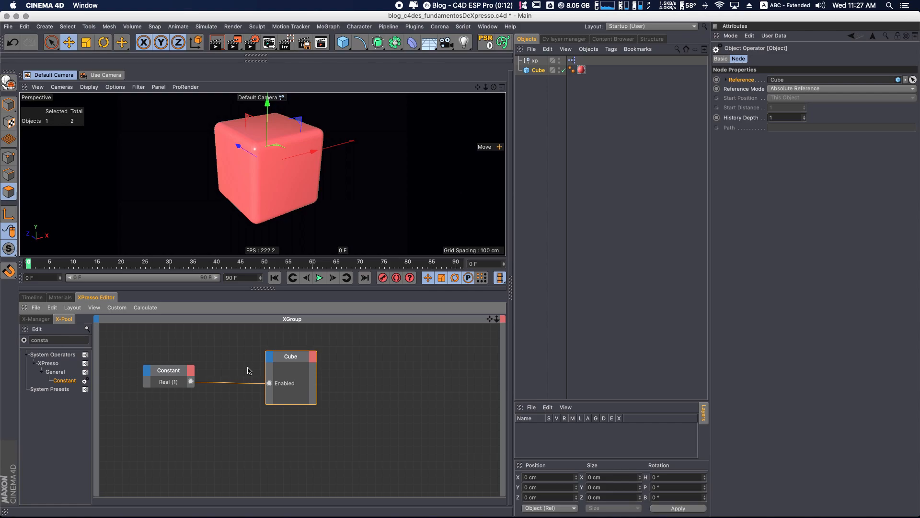
Select the Constant and Cube nodes together and convert them to an XGroup.
drag(361, 330, 124, 468)
right_click(281, 359)
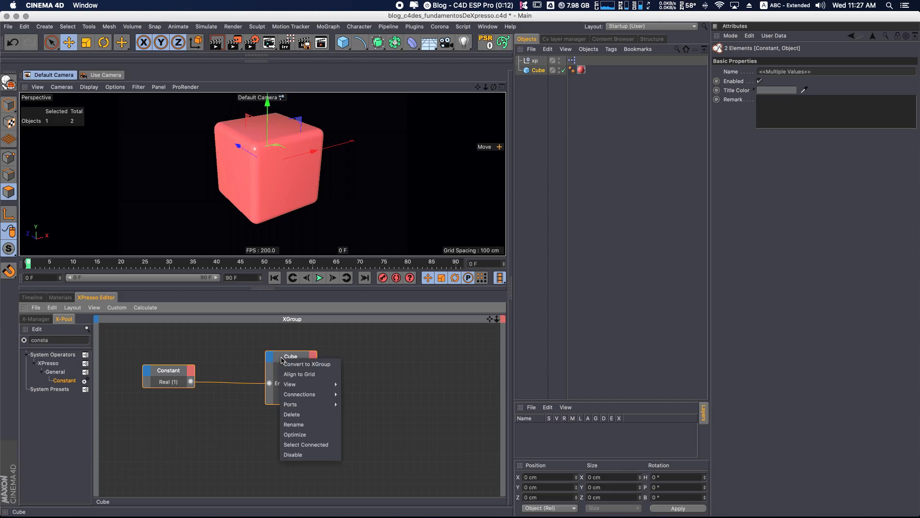
click(320, 367)
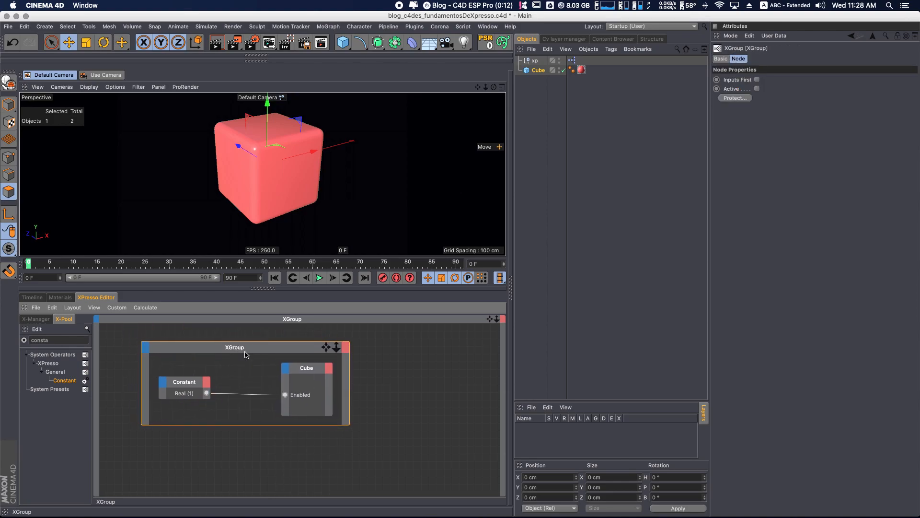
Collapse and re-expand the new XGroup containing the Constant and Cube nodes.
double_click(245, 353)
double_click(175, 350)
click(244, 348)
double_click(245, 348)
double_click(182, 352)
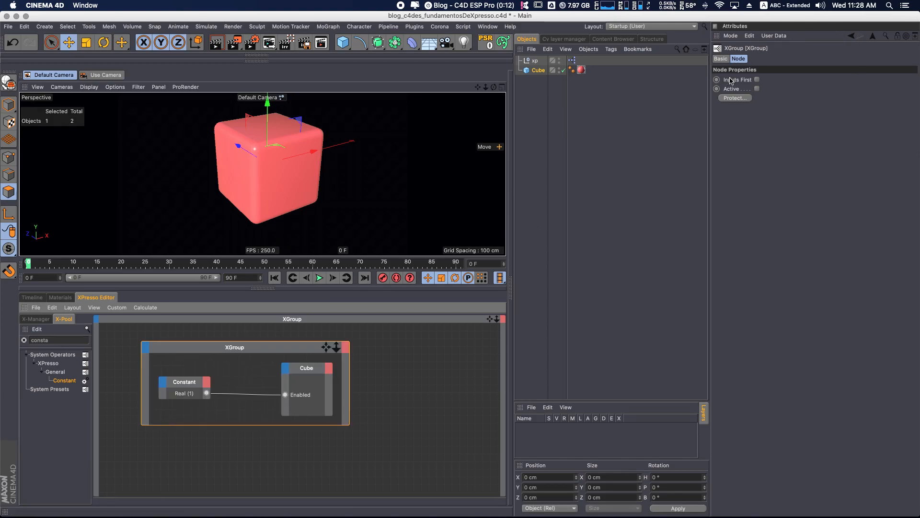
Rename the new XGroup as "moverot" in its basic properties.
click(721, 58)
click(802, 80)
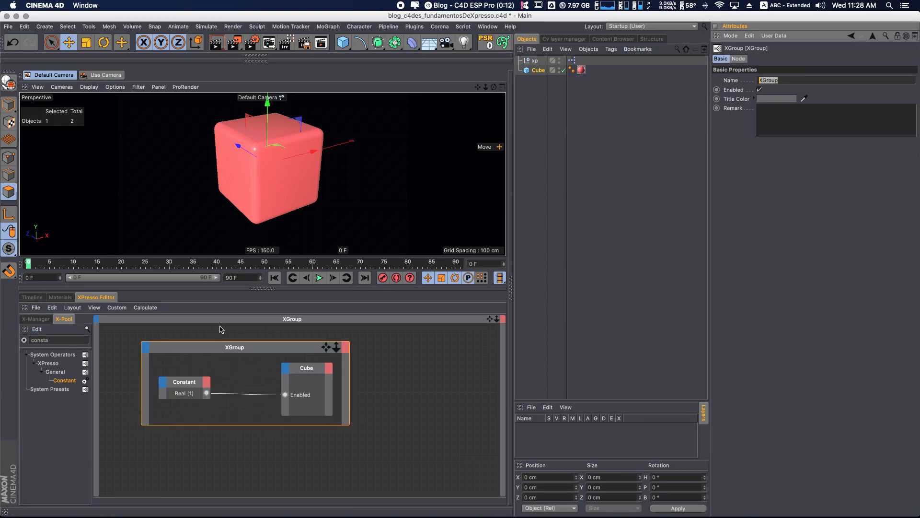
key(BackSpace)
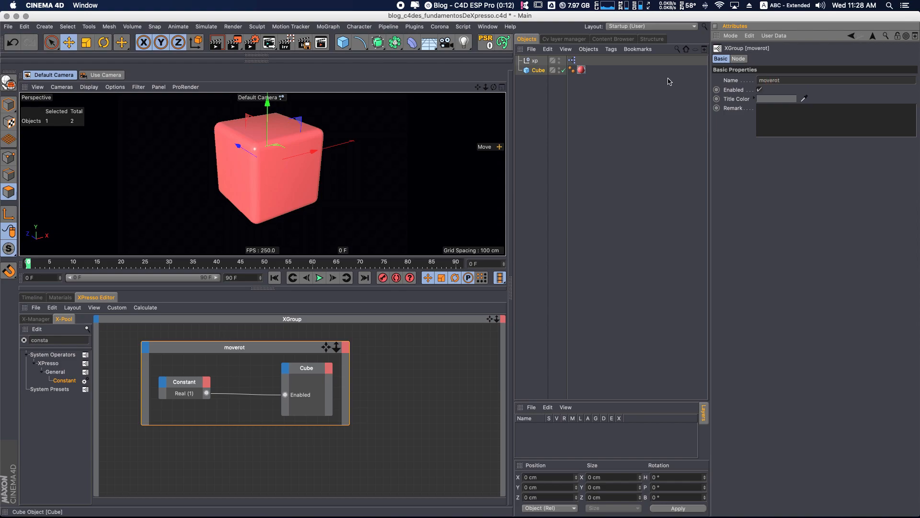
Nudge the Cube node slightly upward and move the Constant node a little lower inside the moverot group.
click(670, 255)
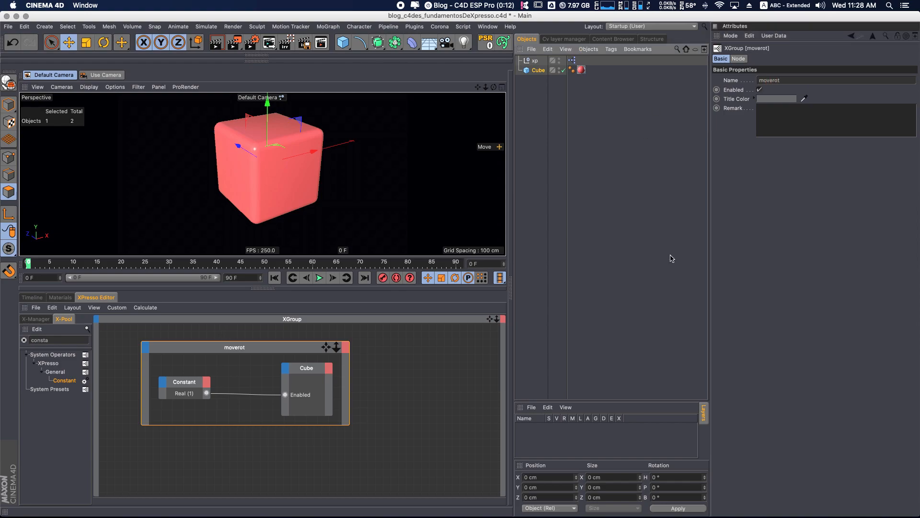
click(318, 382)
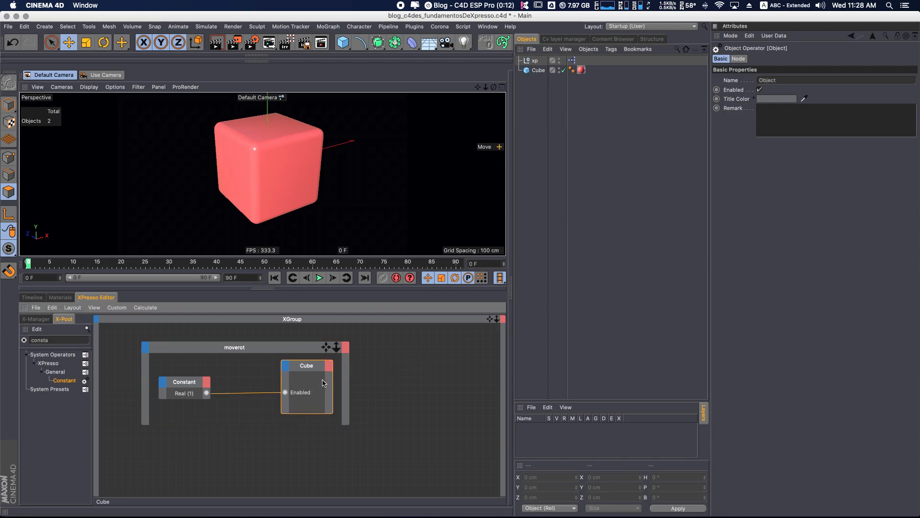
mouse_move(197, 387)
mouse_down()
mouse_move(195, 412)
mouse_move(194, 400)
mouse_up()
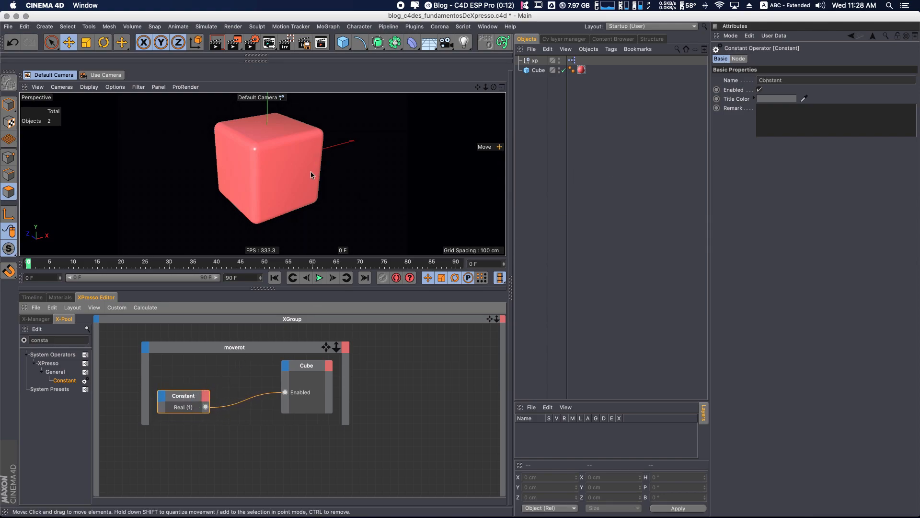
scroll(363, 207, down, 3)
alt+drag(302, 239, 315, 182)
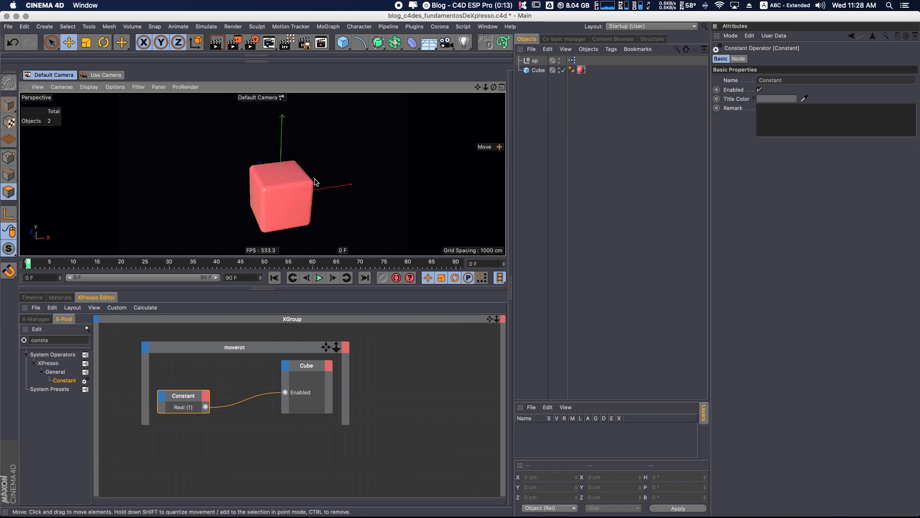
Delete the connection between the Constant and Cube nodes, and delete the Constant node from the moverot group.
click(260, 396)
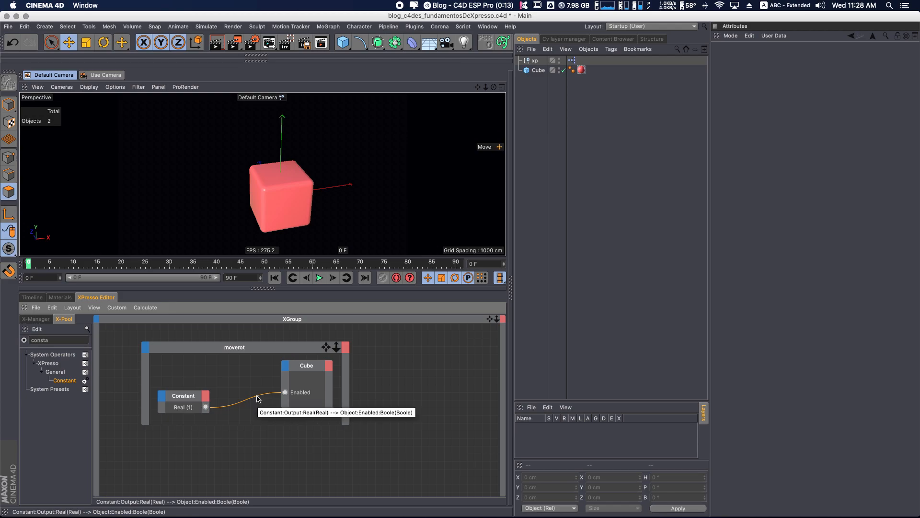
right_click(253, 400)
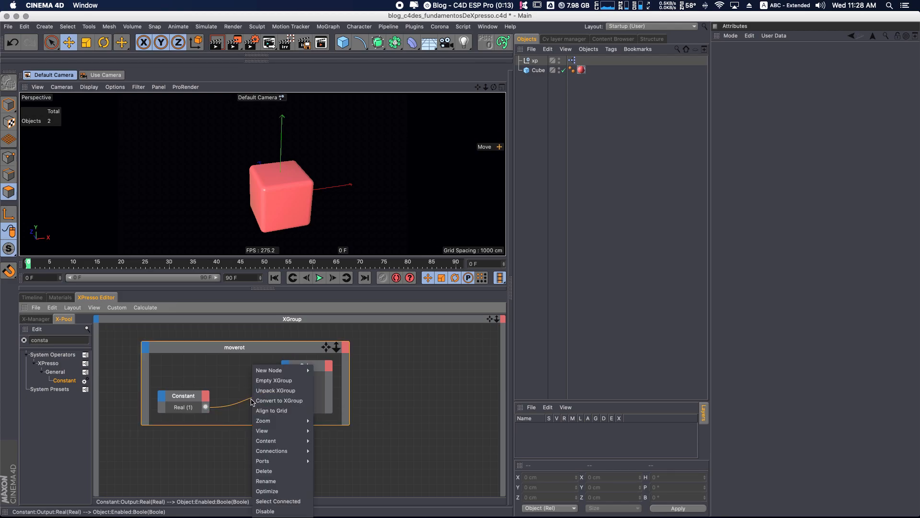
click(250, 401)
right_click(251, 402)
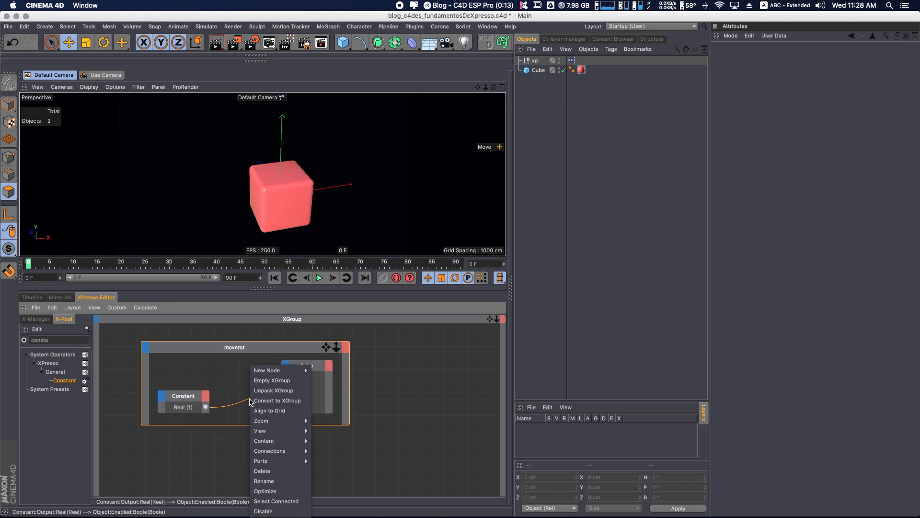
click(251, 405)
click(250, 405)
key(Delete)
click(197, 400)
key(Delete)
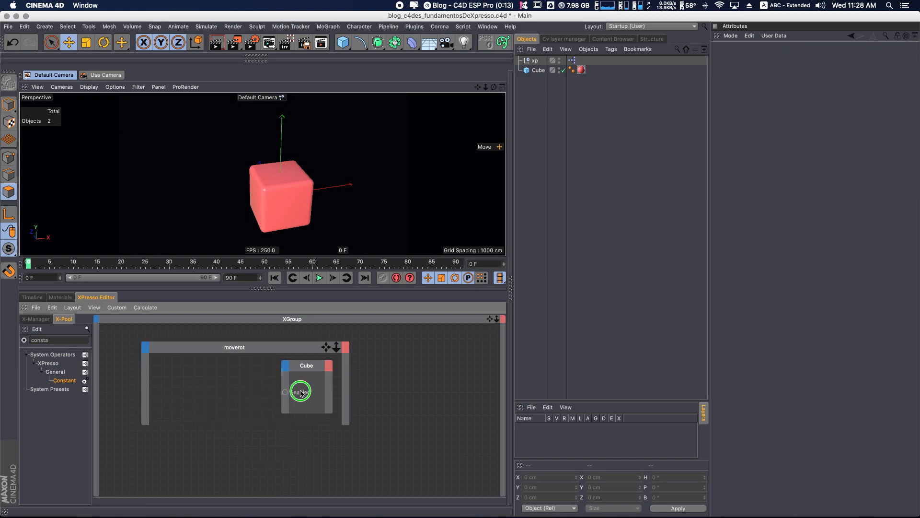
Delete the Enabled port from the Cube node and shift the node slightly left inside the moverot group.
right_click(305, 396)
click(321, 428)
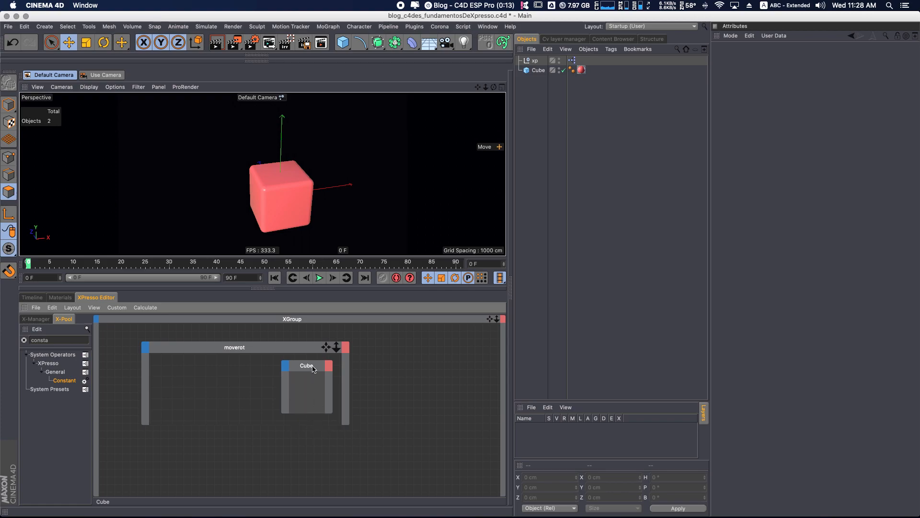
drag(314, 368, 304, 367)
click(303, 367)
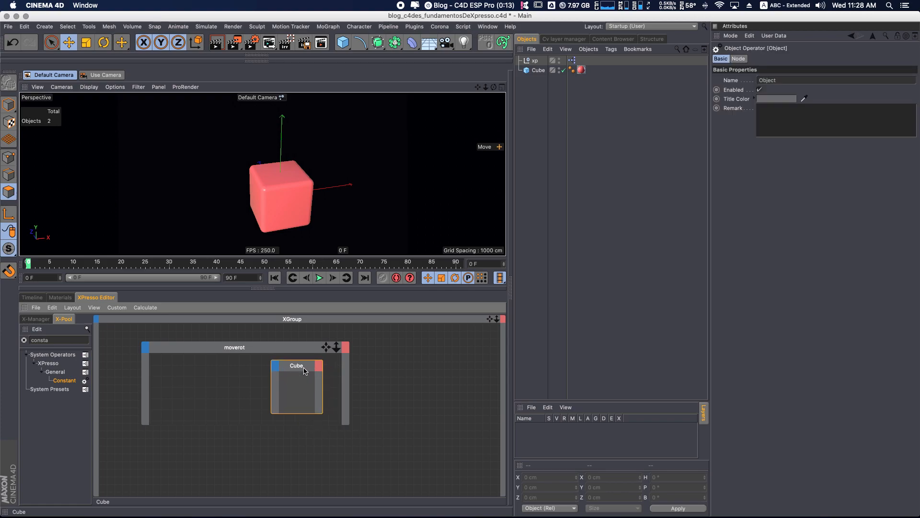
Add a Position . X input port to the Cube node from its port list, and delete that port again.
alt+drag(356, 170, 293, 160)
alt+drag(339, 194, 267, 189)
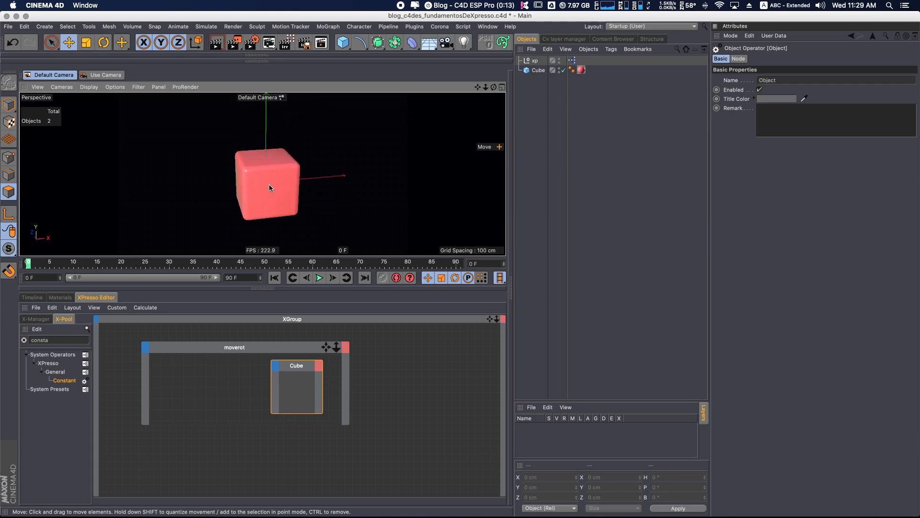
click(276, 366)
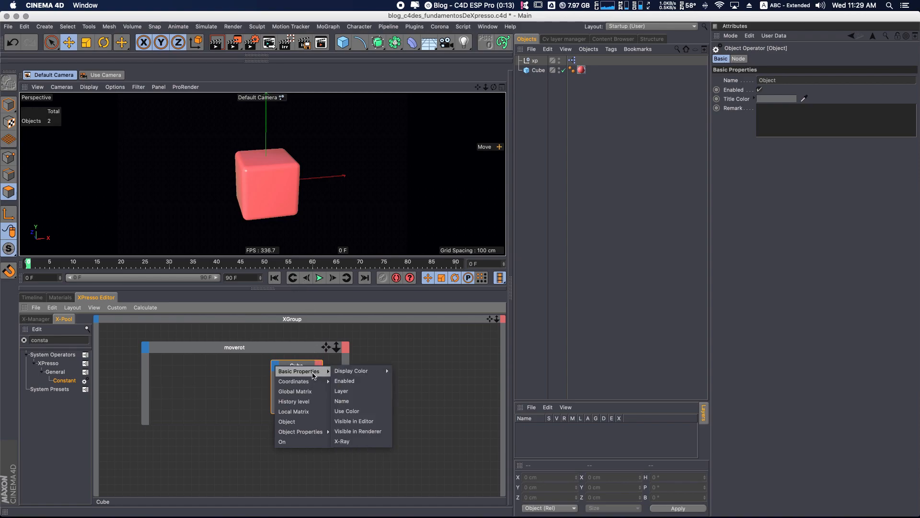
mouse_move(312, 385)
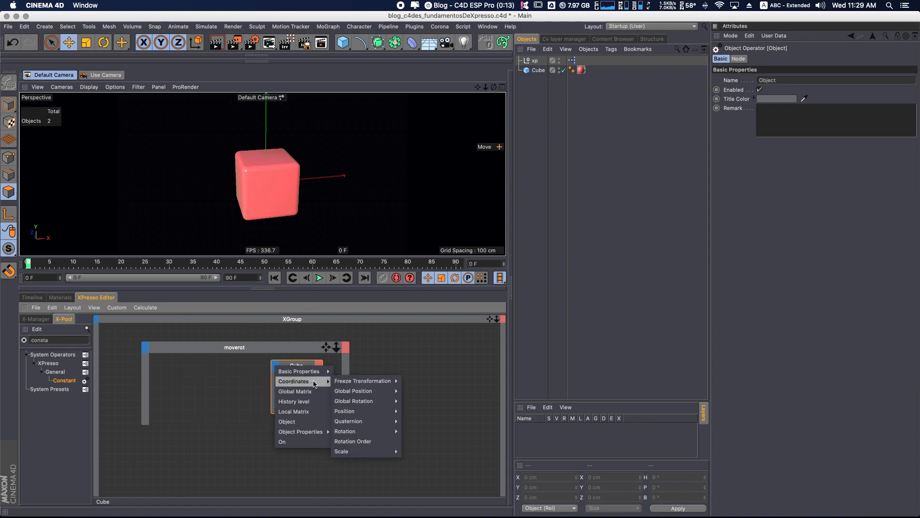
mouse_move(369, 411)
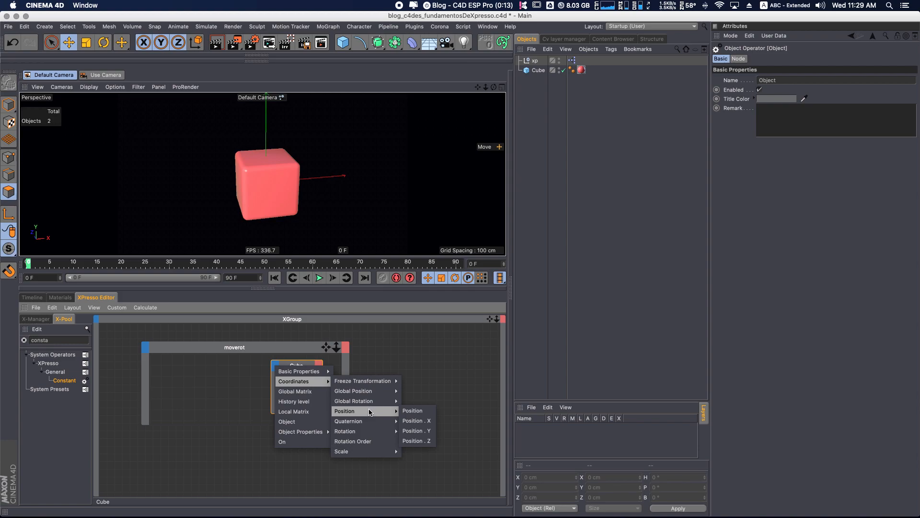
click(419, 421)
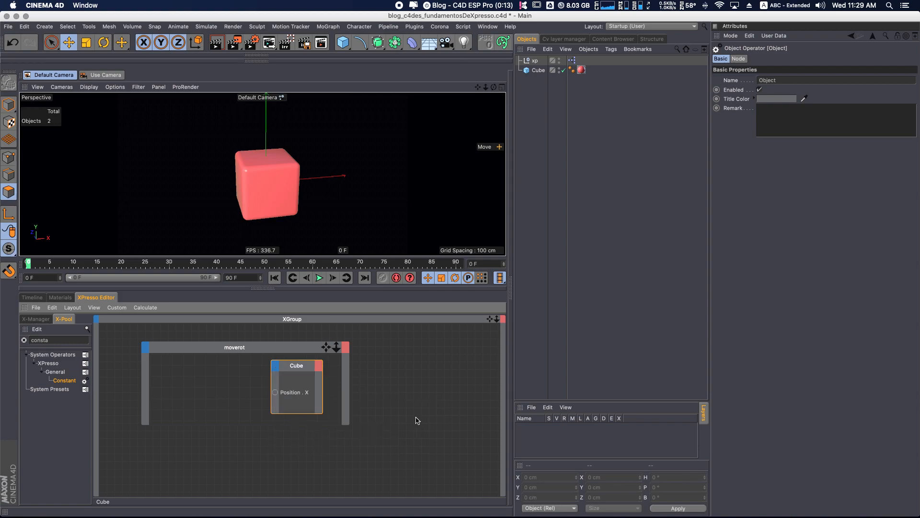
right_click(285, 394)
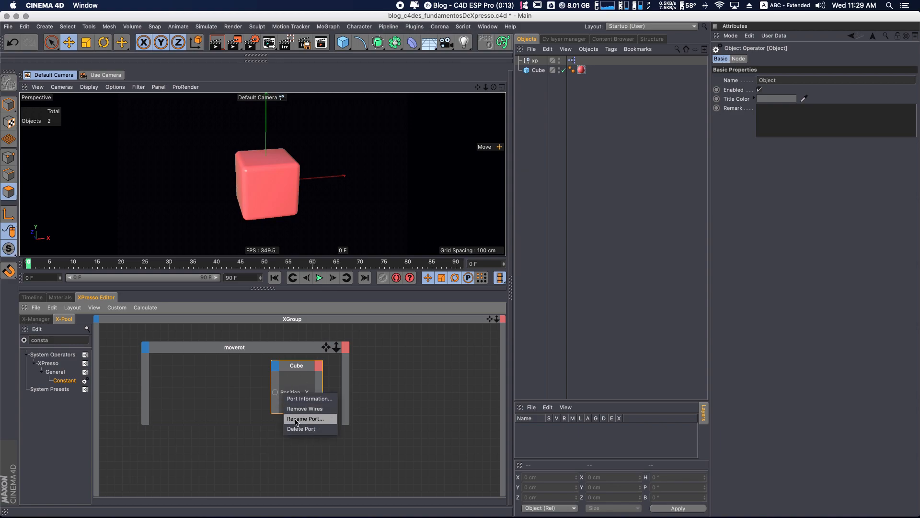
click(301, 433)
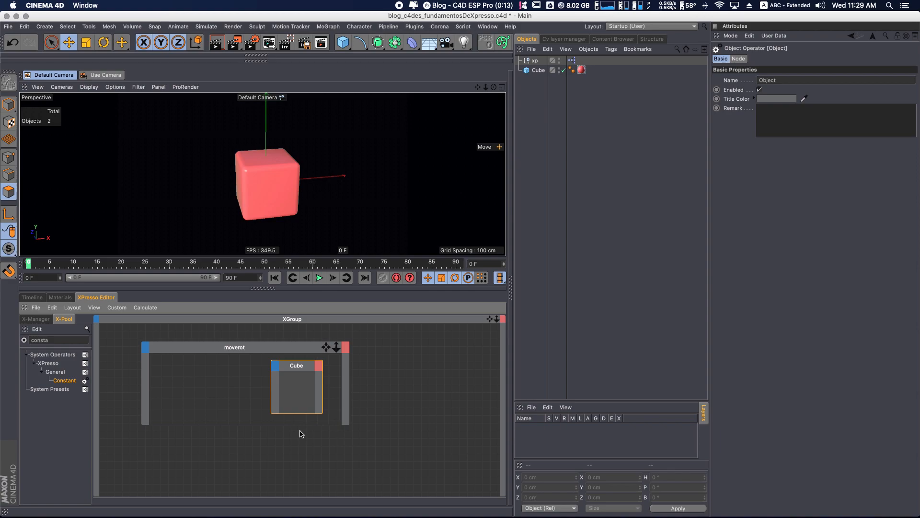
Add a Position . X input port to the Cube node using the P . X parameter from the cube's coordinates.
click(538, 70)
click(744, 59)
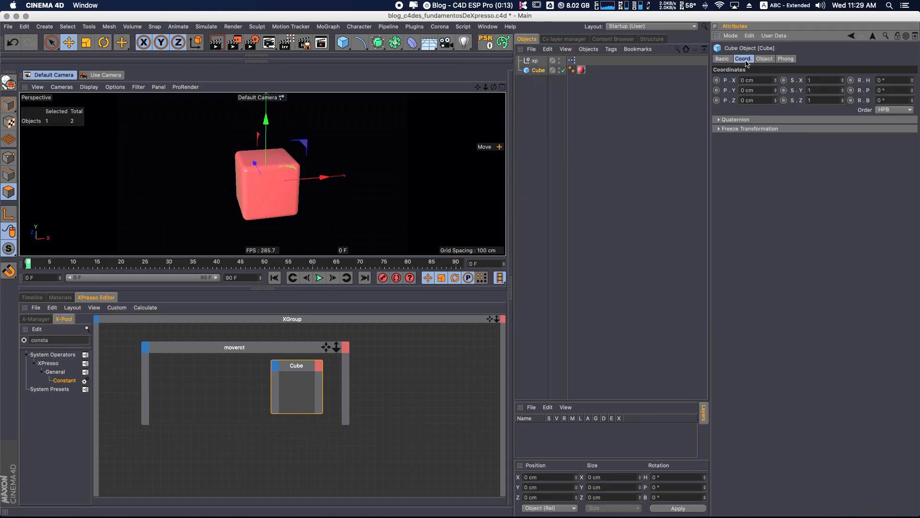
click(734, 81)
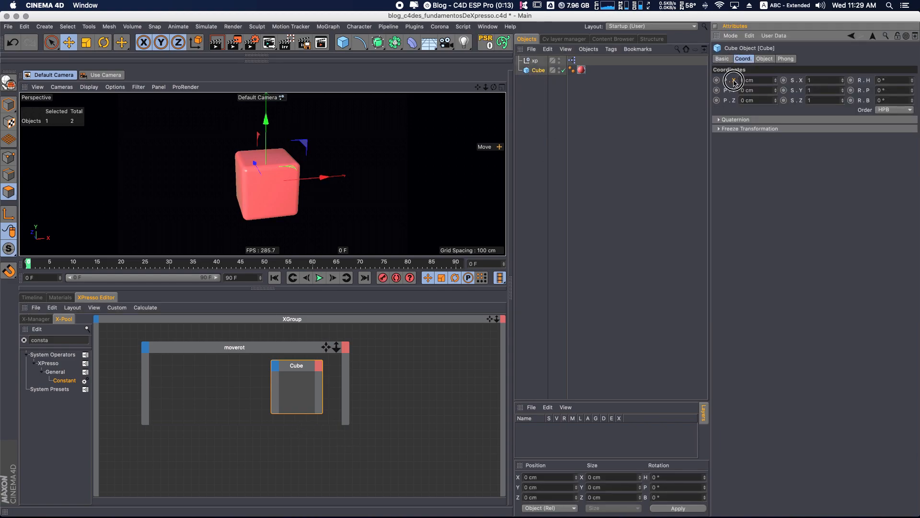
drag(735, 82, 277, 367)
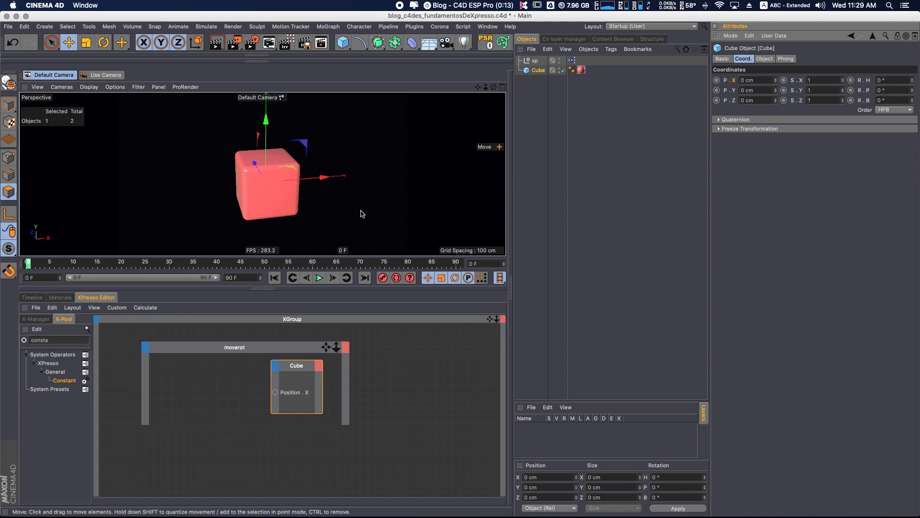
Add a Rotation . H input port to the Cube node and nudge the node slightly upward in the moverot group.
alt+drag(369, 170, 313, 180)
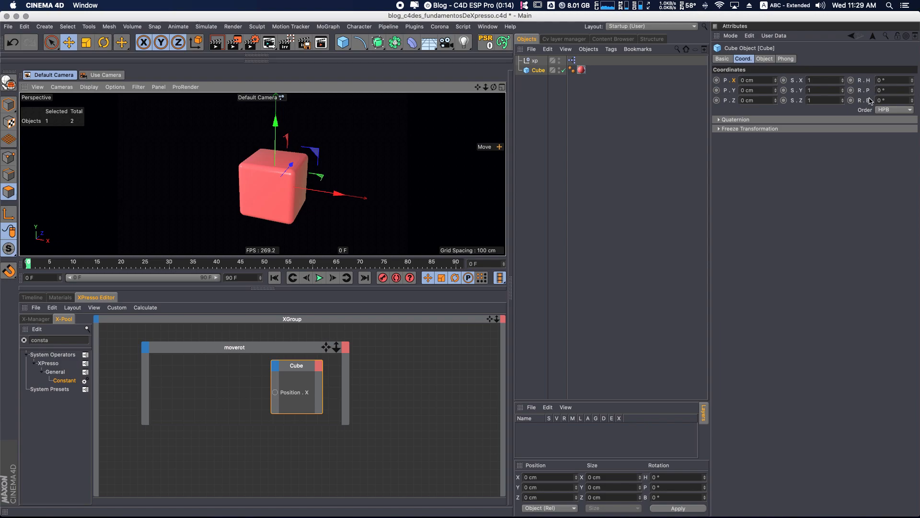
click(914, 84)
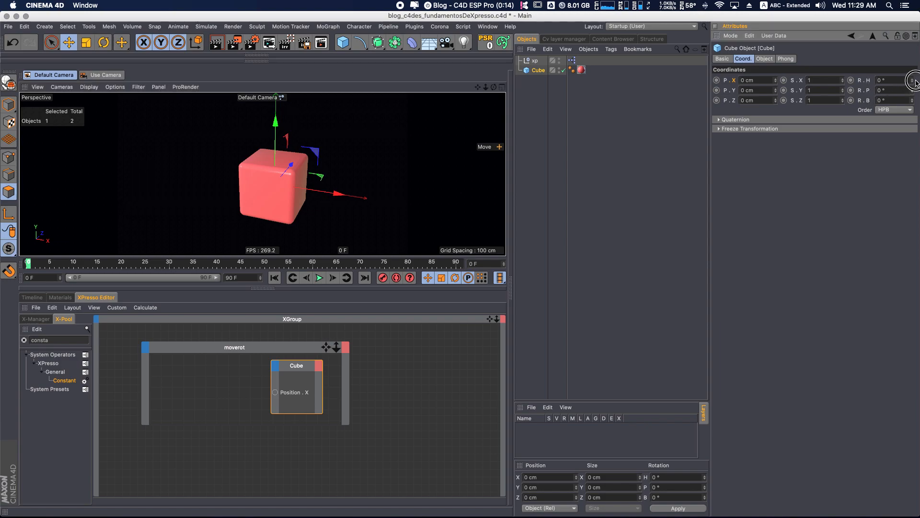
mouse_move(915, 84)
mouse_down()
mouse_move(912, 77)
mouse_move(902, 98)
mouse_move(913, 77)
mouse_move(914, 130)
mouse_move(915, 77)
mouse_move(913, 122)
mouse_move(913, 96)
mouse_up()
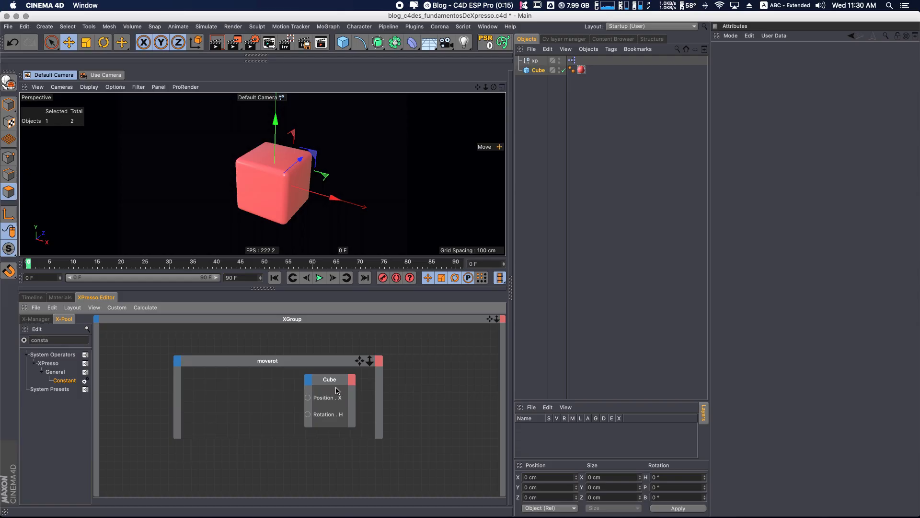
click(330, 379)
click(313, 182)
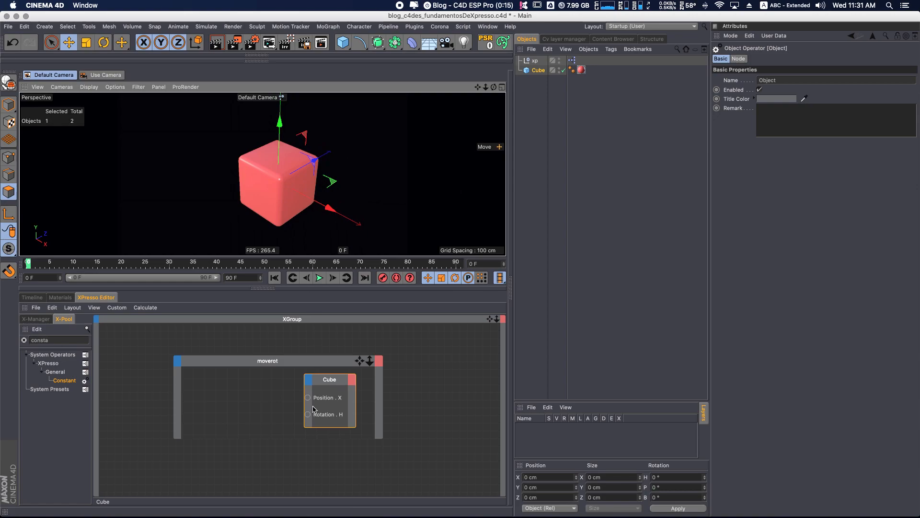
drag(329, 382, 329, 380)
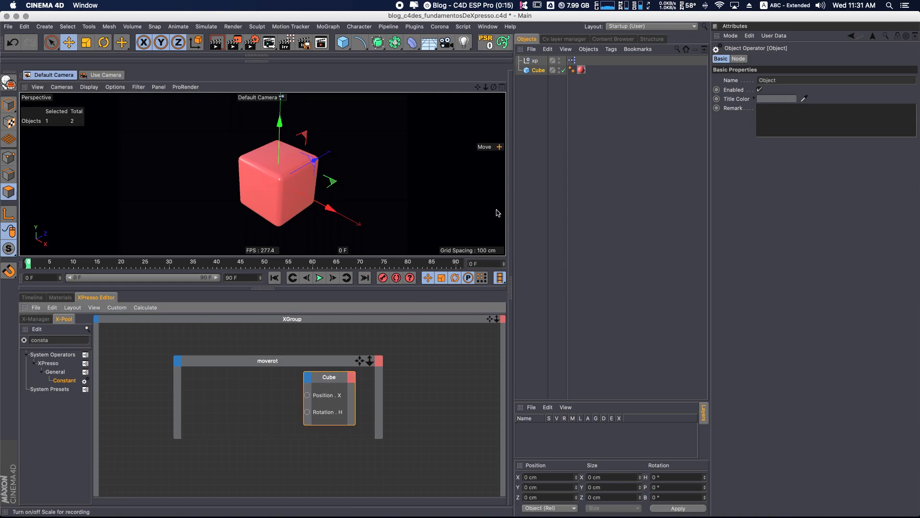
Add a second Cube node inside the moverot group, to the left of the node with the Position . X and Rotation . H inputs.
drag(536, 73, 276, 423)
click(257, 401)
drag(273, 386, 257, 391)
click(256, 392)
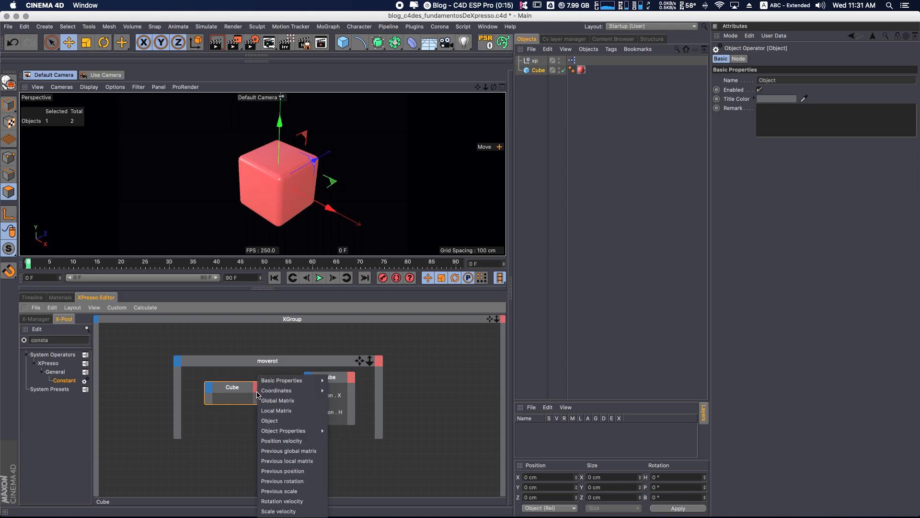
mouse_move(302, 382)
click(238, 384)
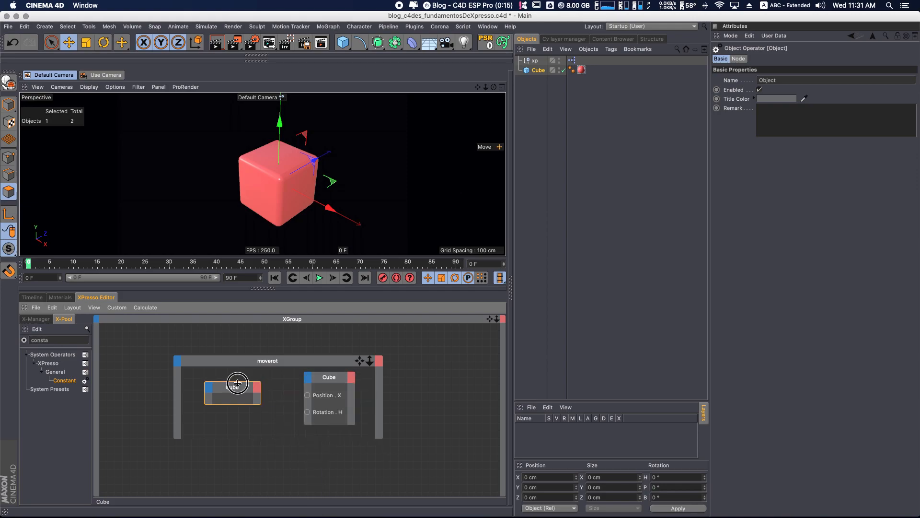
drag(242, 388, 241, 386)
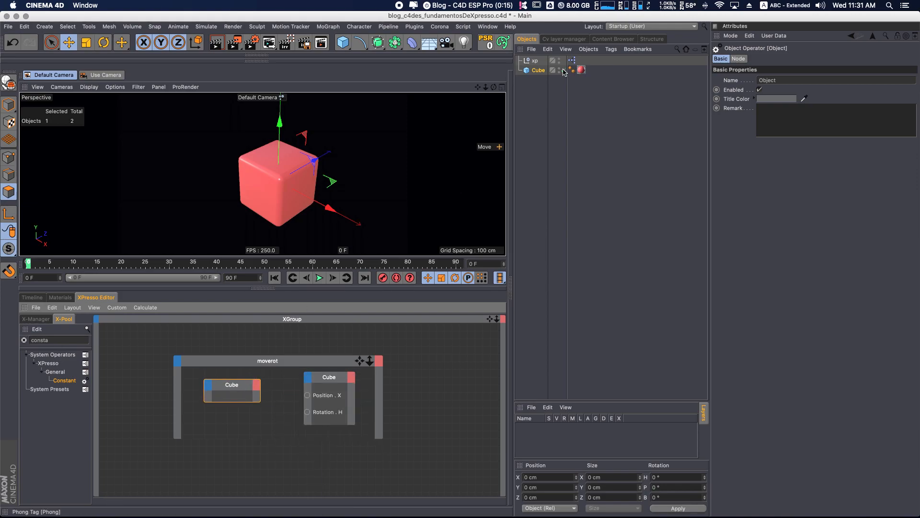
Add a Position . X output port to the left Cube node and connect it to the right node's Position . X input.
click(540, 70)
click(734, 80)
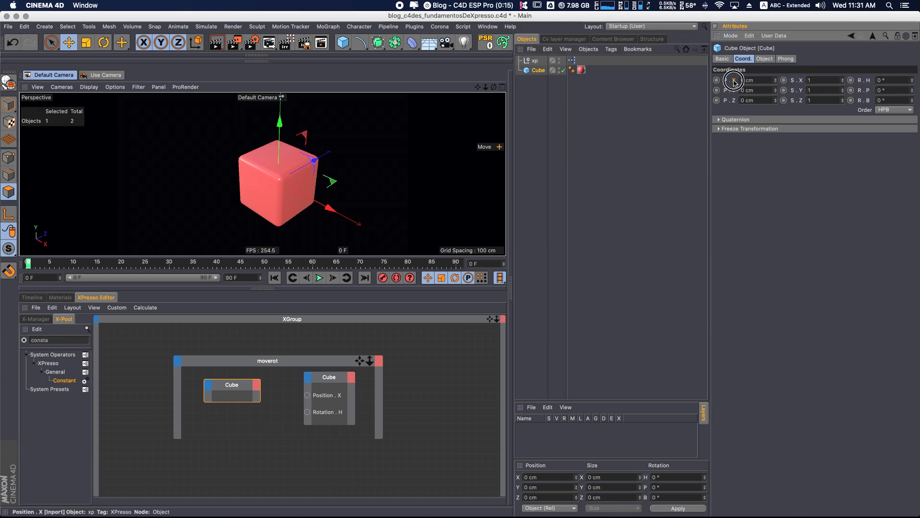
drag(735, 82, 310, 395)
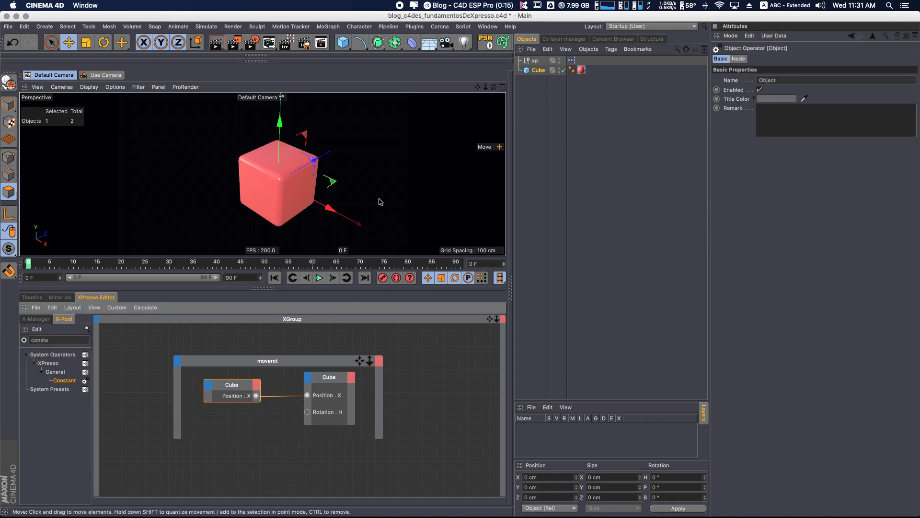
Test the position link by moving the cube along its X axis in the viewport, and undo the move.
drag(324, 207, 362, 253)
key(super+z)
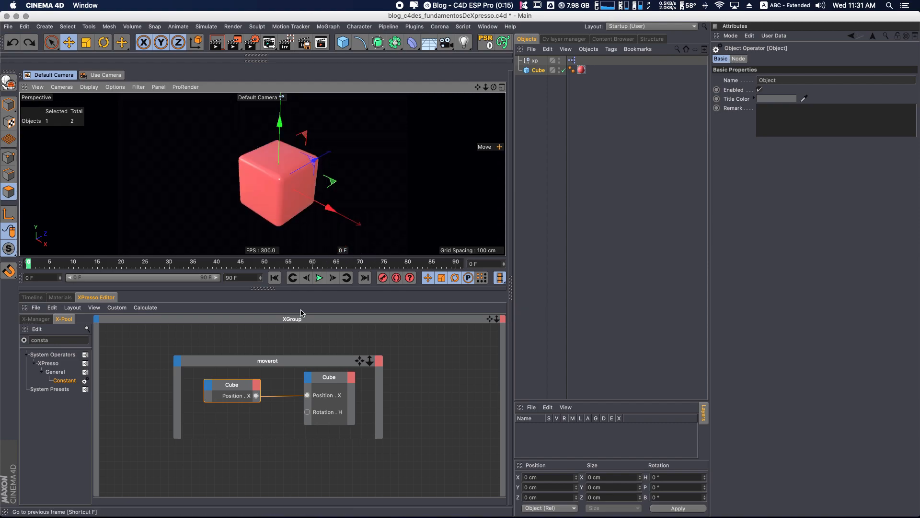
Connect the left node's Position . X output to the Rotation . H input and move the cube along X to test it.
drag(310, 422, 307, 412)
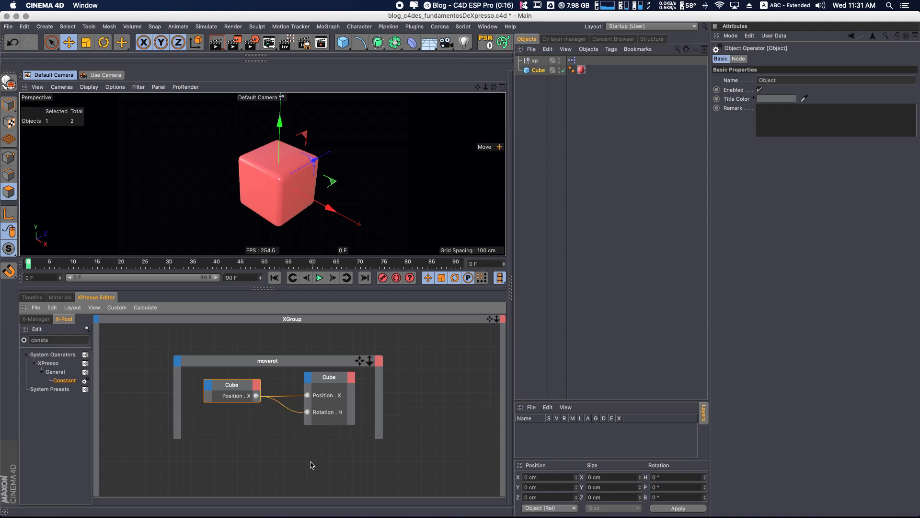
click(321, 207)
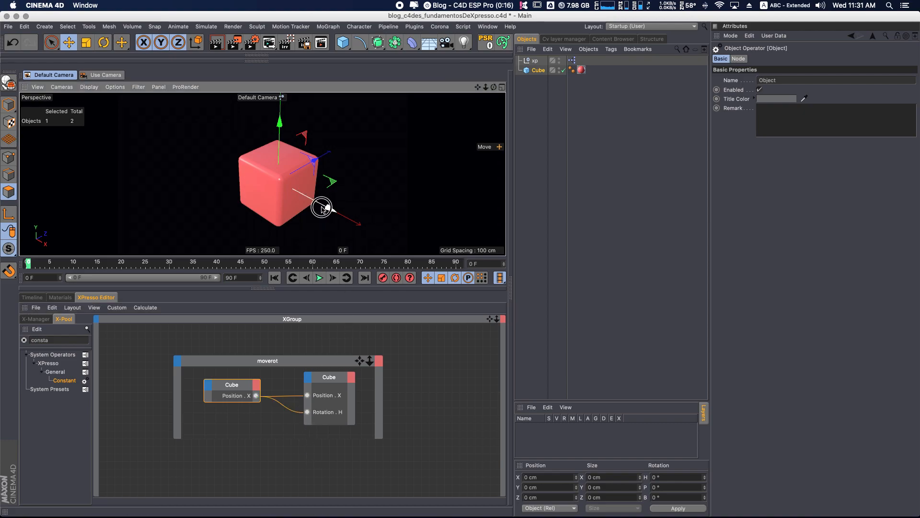
mouse_move(338, 218)
mouse_down()
mouse_move(366, 232)
mouse_move(300, 181)
mouse_move(344, 220)
mouse_move(325, 209)
mouse_up()
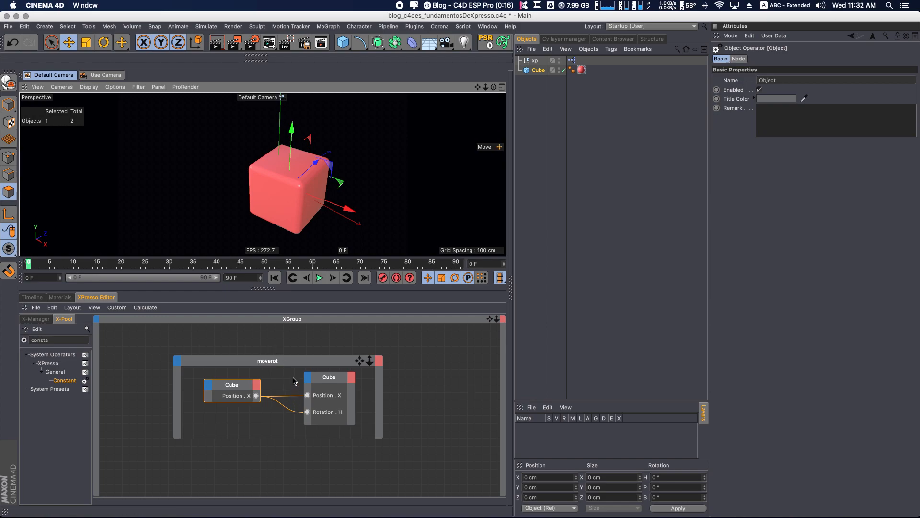
Move the moverot XGroup slightly right and down in the graph.
click(321, 365)
drag(321, 364, 337, 362)
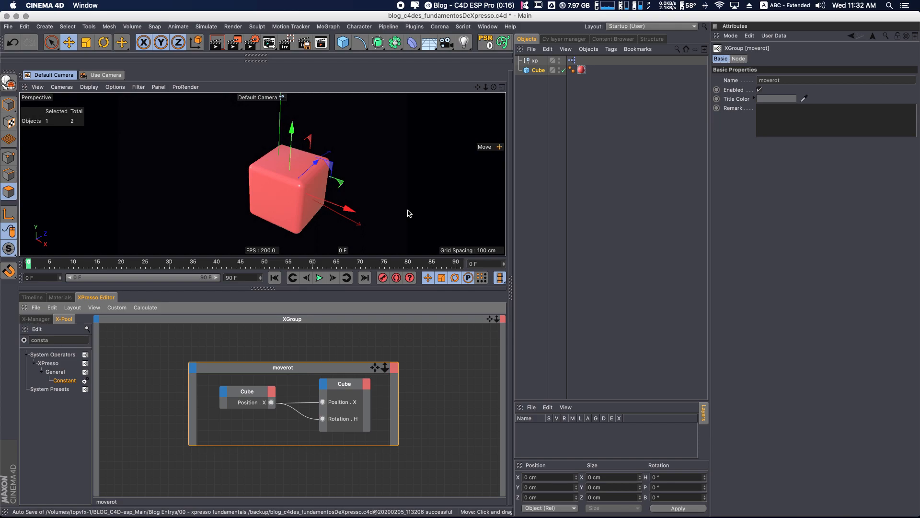
Delete the moverot XGroup and remove all objects from the scene.
drag(466, 324, 163, 484)
key(Delete)
click(550, 128)
key(super+a)
key(Delete)
Add a Null object to the empty scene and give it an XPresso tag.
drag(343, 42, 375, 54)
key(super+z)
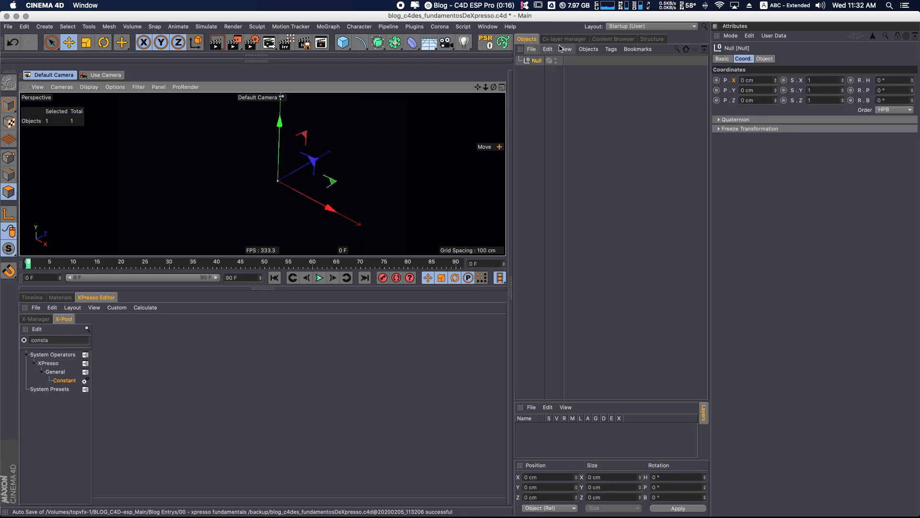
click(531, 49)
mouse_move(611, 48)
mouse_move(633, 64)
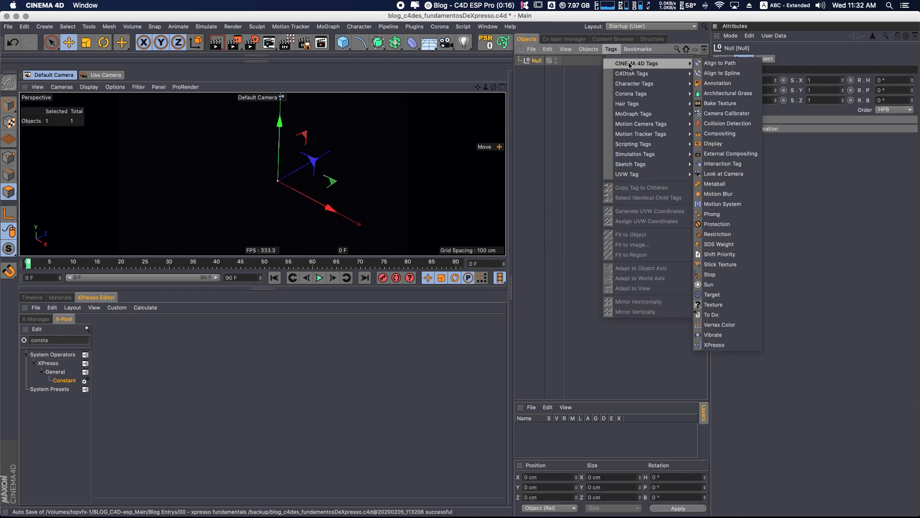
click(719, 346)
Add a Cube primitive and enable its Fillet option.
drag(343, 42, 420, 56)
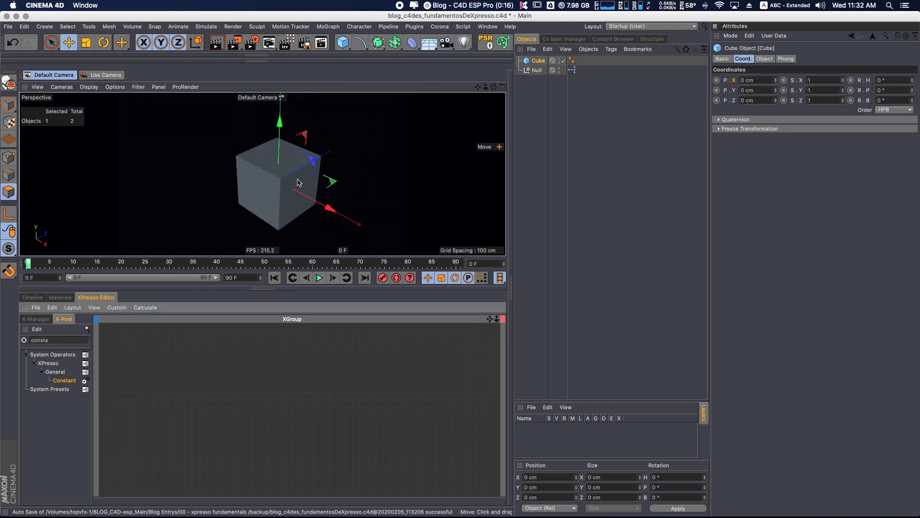
click(766, 59)
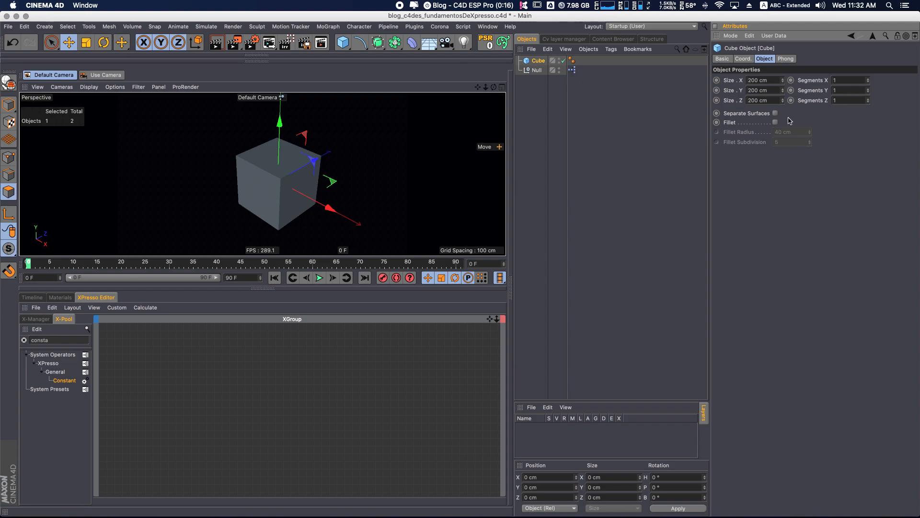
click(775, 123)
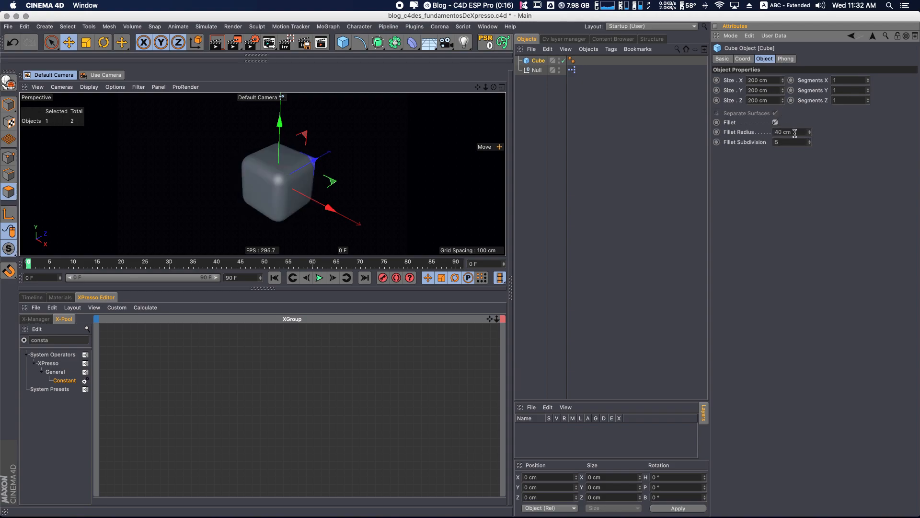
Add the cube as a node in the XPresso graph with Position . X and Rotation . H input ports.
drag(538, 60, 350, 374)
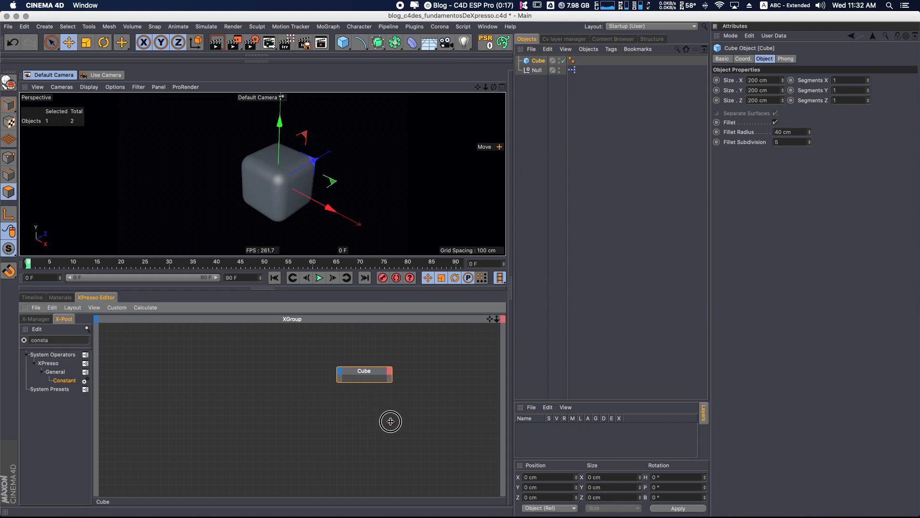
click(538, 61)
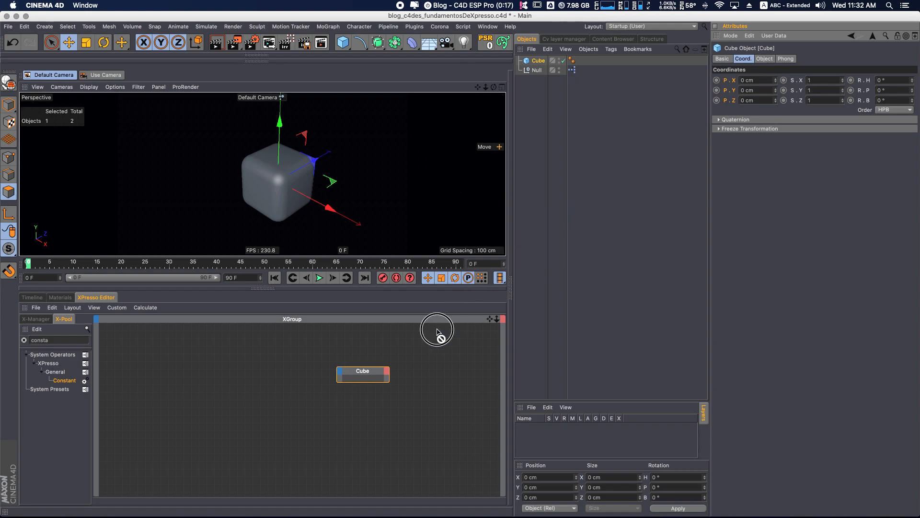
click(342, 371)
click(485, 331)
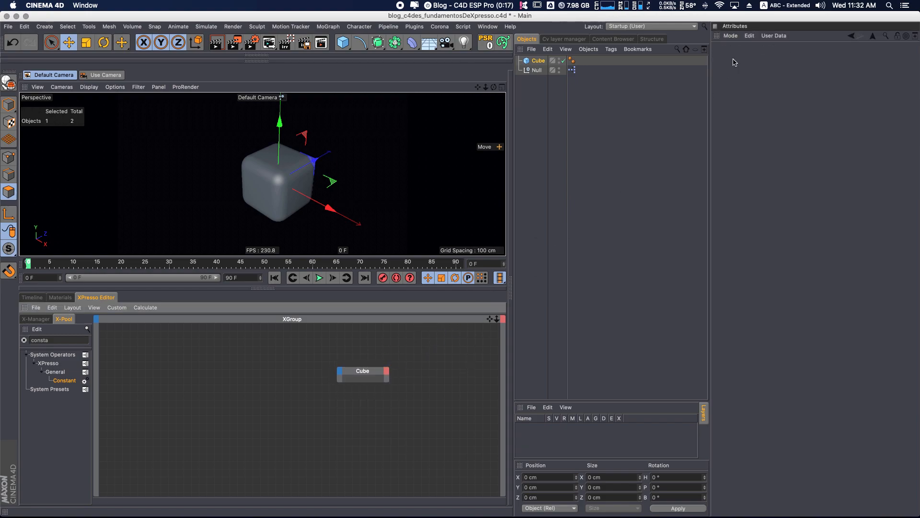
click(726, 89)
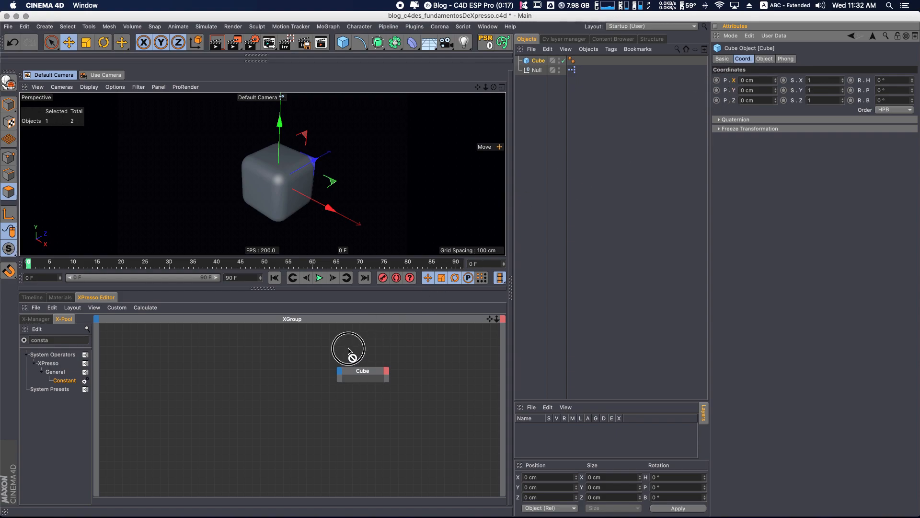
click(340, 372)
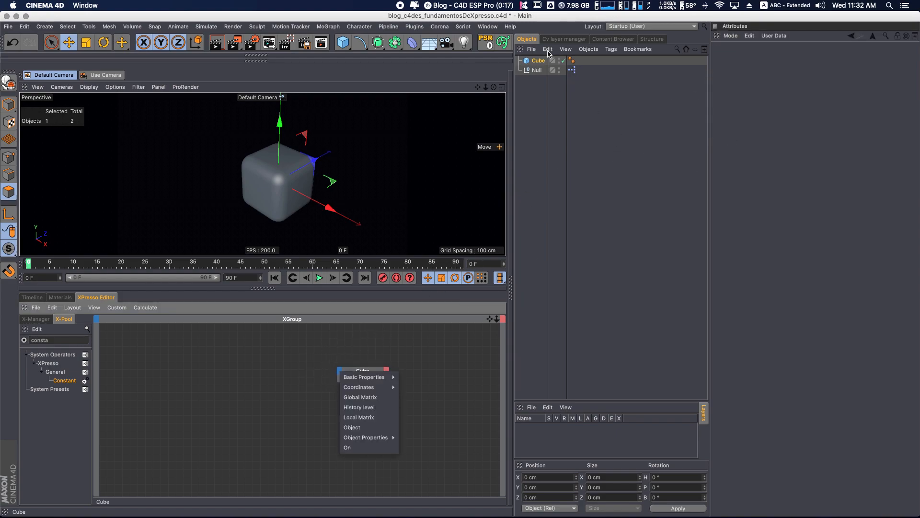
key(Escape)
click(735, 80)
drag(736, 81, 356, 372)
drag(869, 84, 419, 450)
Add a second Cube node to the left of the first one in the graph.
click(386, 376)
drag(540, 64, 297, 435)
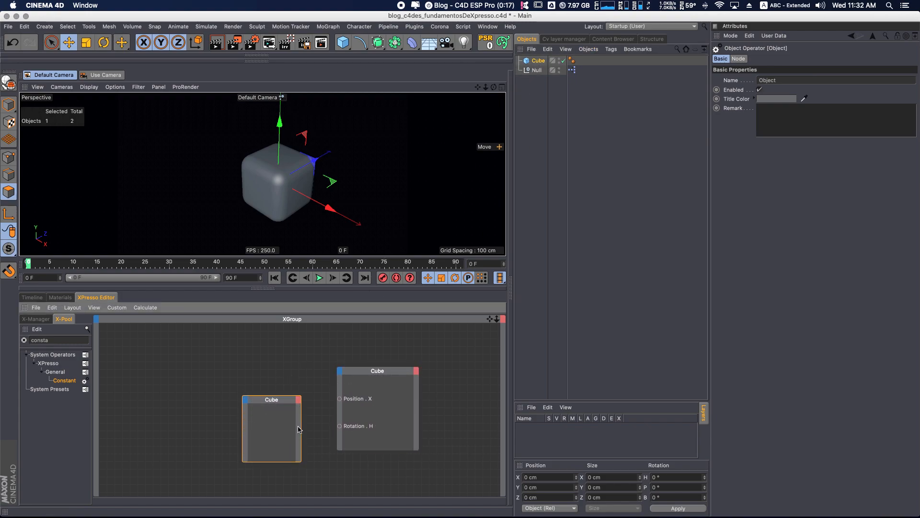
drag(297, 401, 279, 394)
key(super+z)
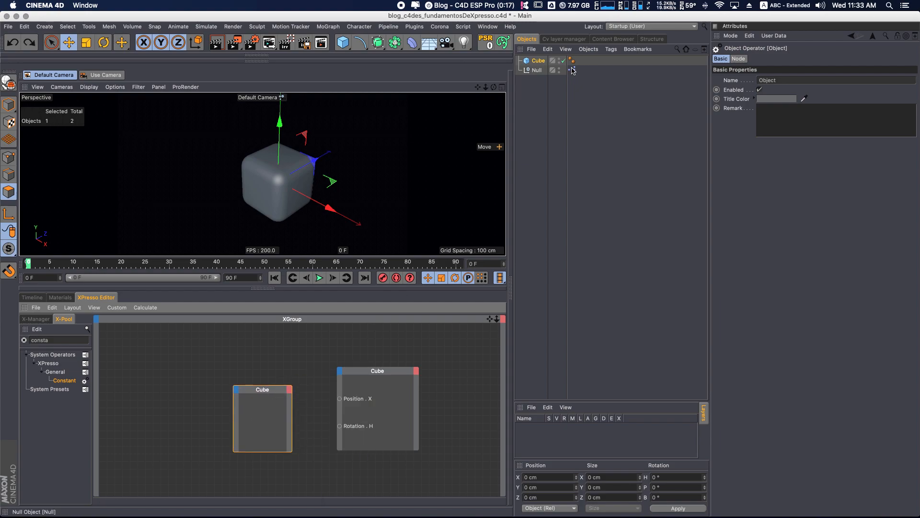
Add a Position . X output port to the left Cube node and connect it to the right node's Position . X and Rotation . H inputs.
click(537, 61)
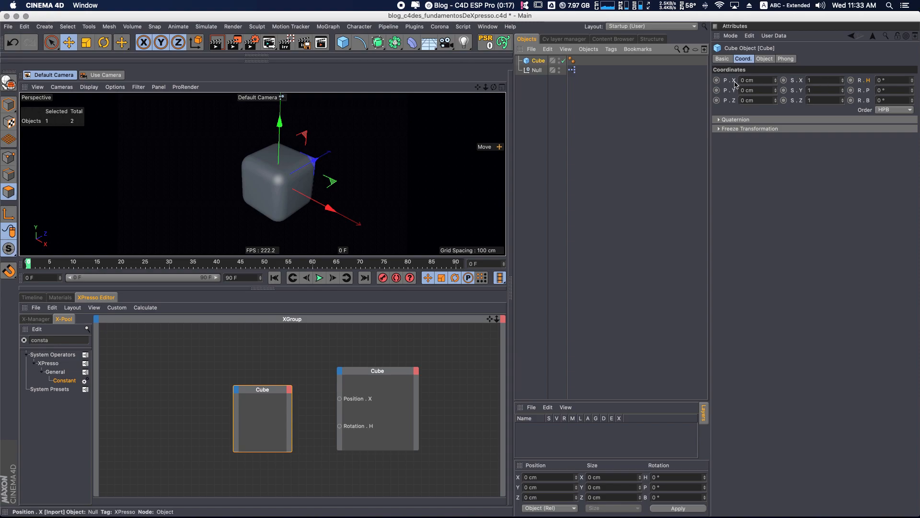
drag(583, 187, 283, 416)
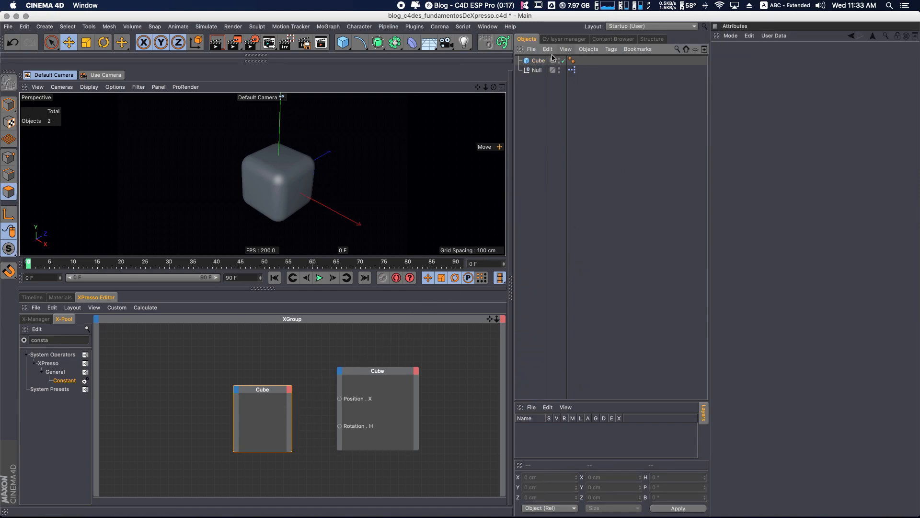
click(538, 60)
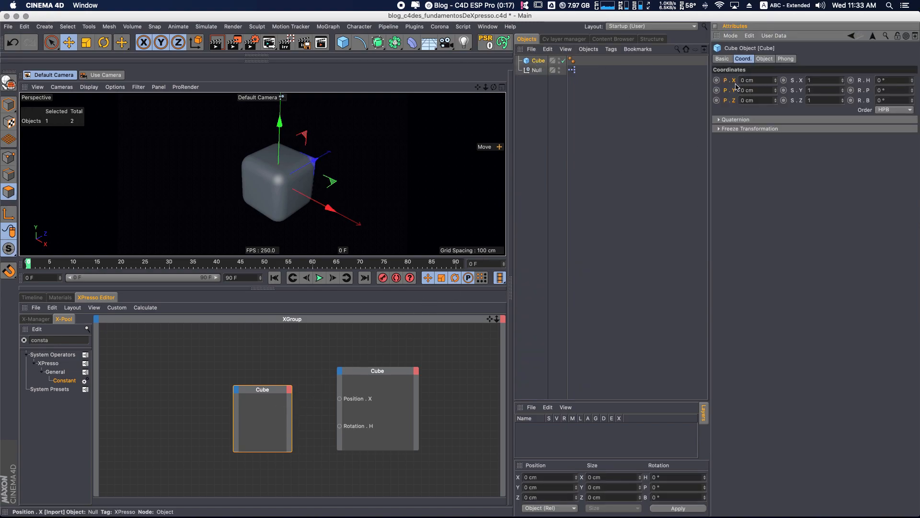
drag(733, 85, 277, 374)
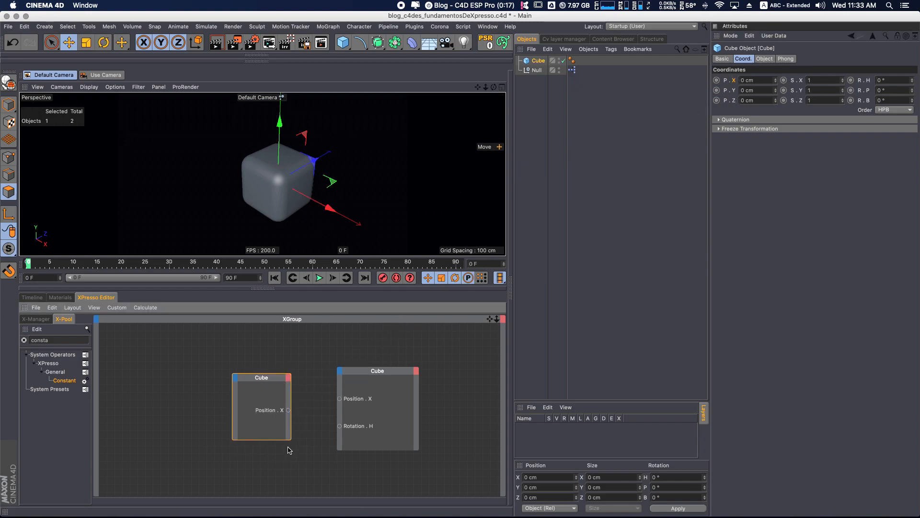
drag(288, 410, 338, 426)
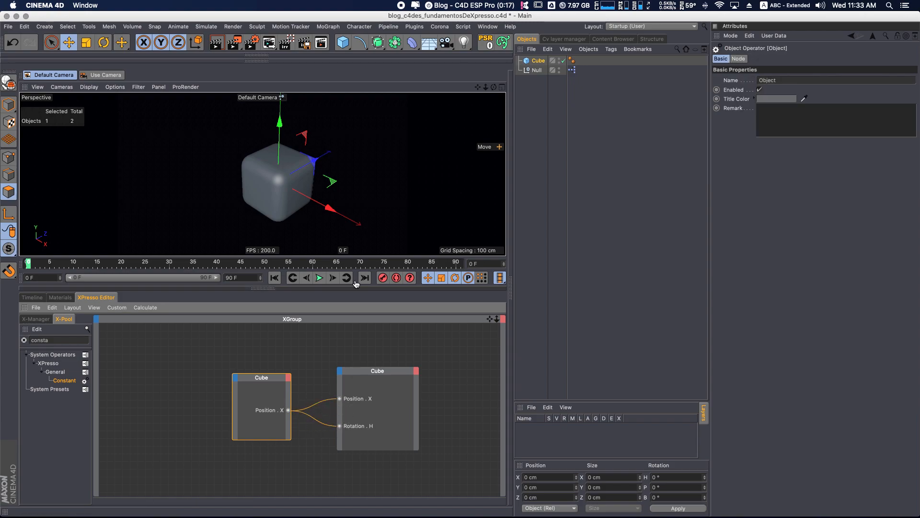
mouse_move(316, 205)
mouse_down()
mouse_move(353, 230)
mouse_move(317, 205)
mouse_up()
click(214, 361)
Search the X-Pool for "cons" and place a Constant node above and to the left of the left Cube node.
double_click(79, 339)
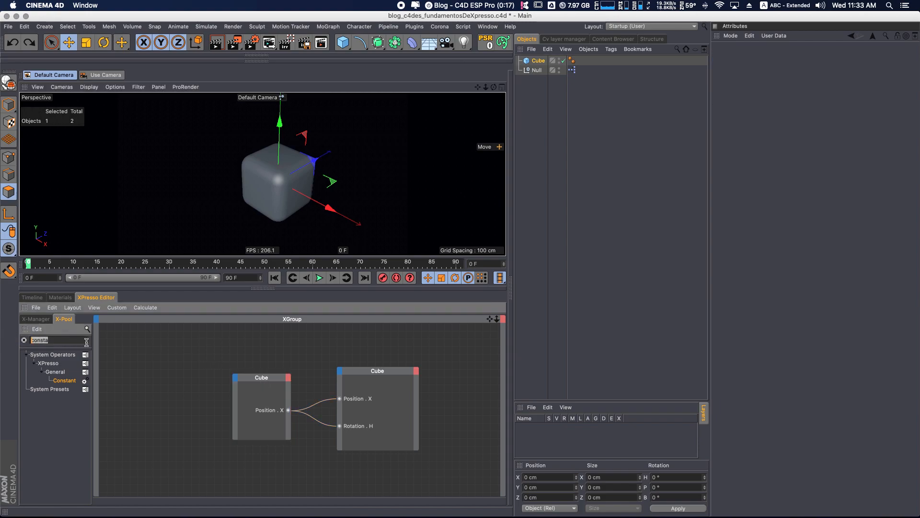
text(cons)
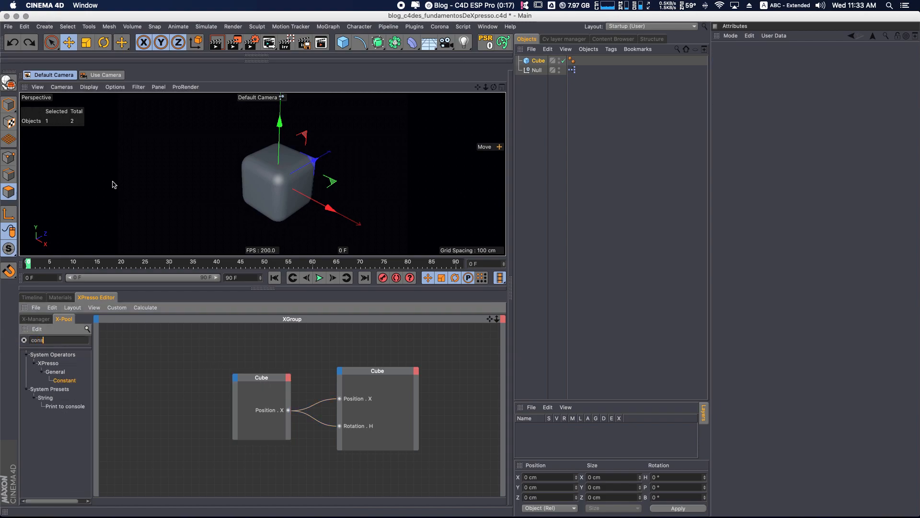
drag(70, 384, 207, 356)
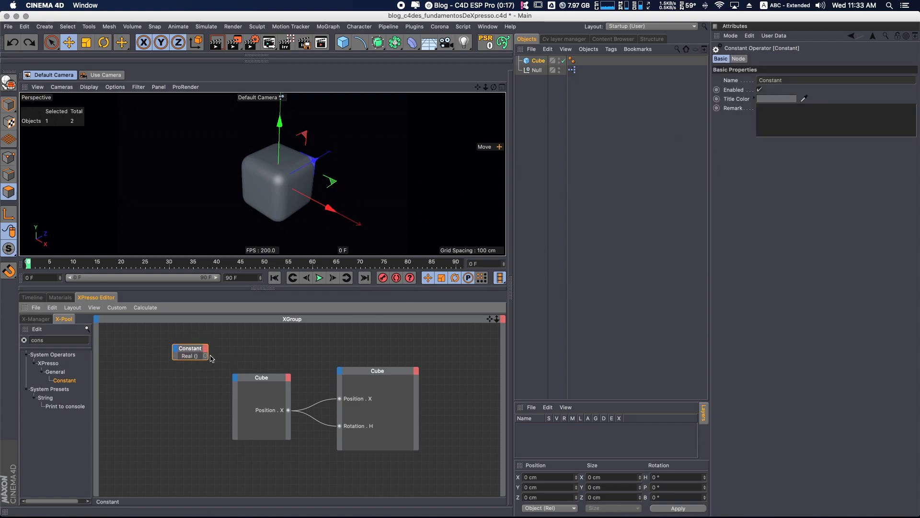
Add the Enabled basic property as an input port on the left Cube node.
click(234, 377)
mouse_move(270, 384)
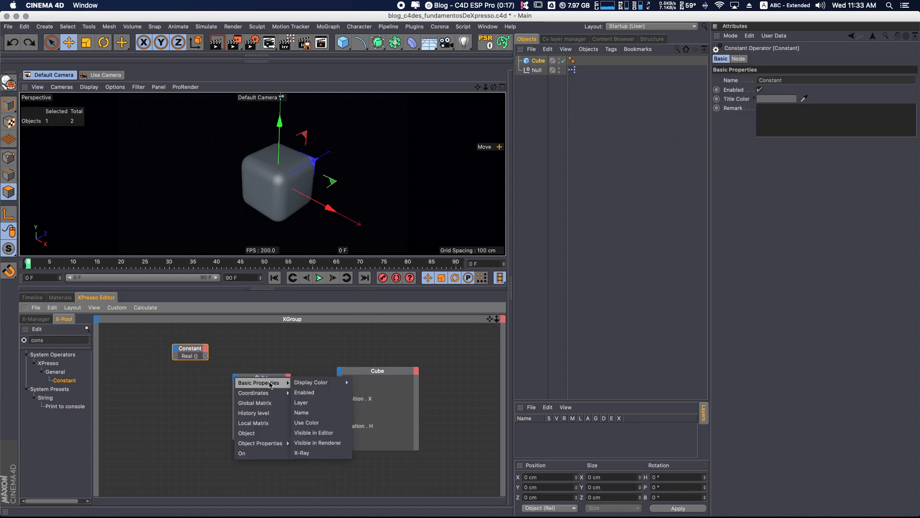
click(295, 398)
click(235, 377)
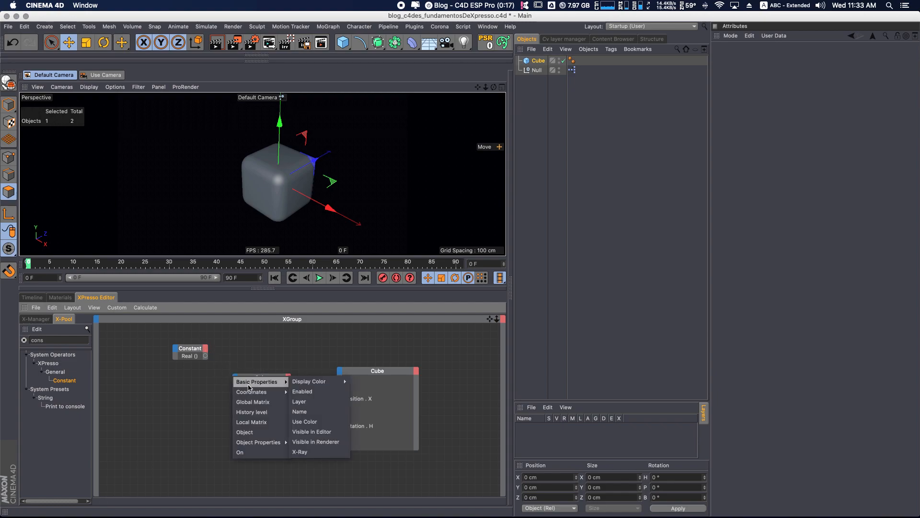
mouse_move(269, 382)
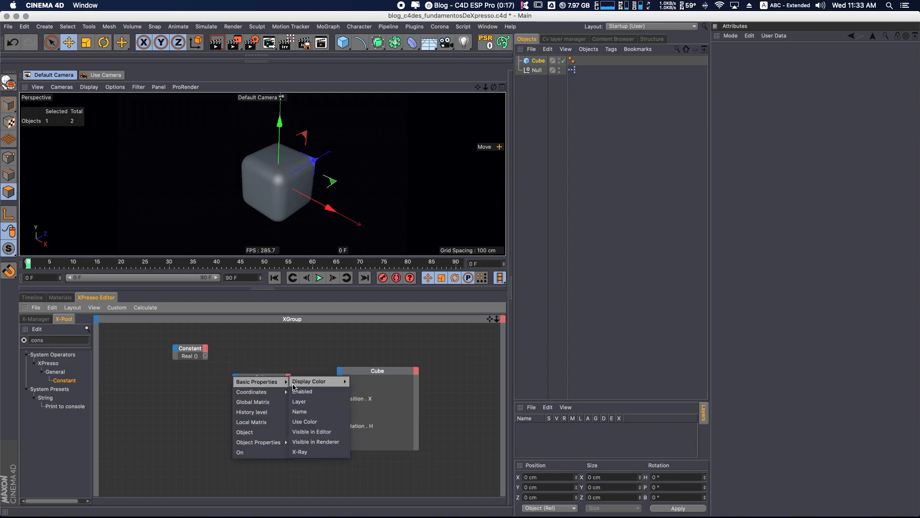
click(307, 392)
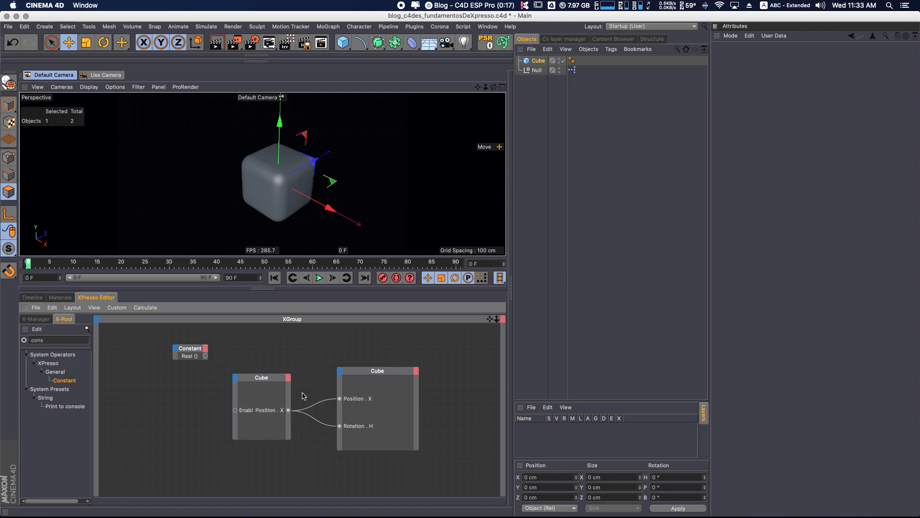
Fit the left Cube node's size to its ports and connect the Constant's Real output to its Enabled input.
double_click(267, 380)
drag(205, 356, 235, 385)
click(206, 349)
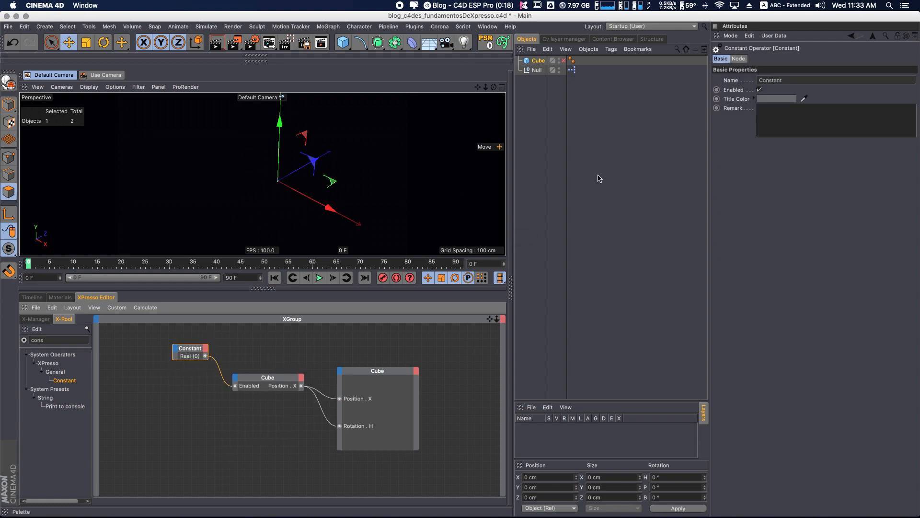
click(233, 324)
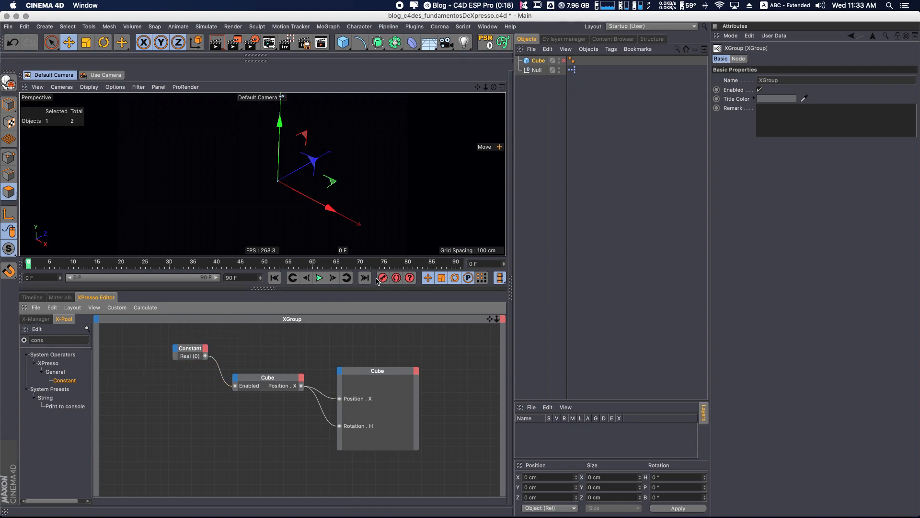
Set the Constant node's value to 1 and test the setup by moving the cube along its X axis.
click(184, 355)
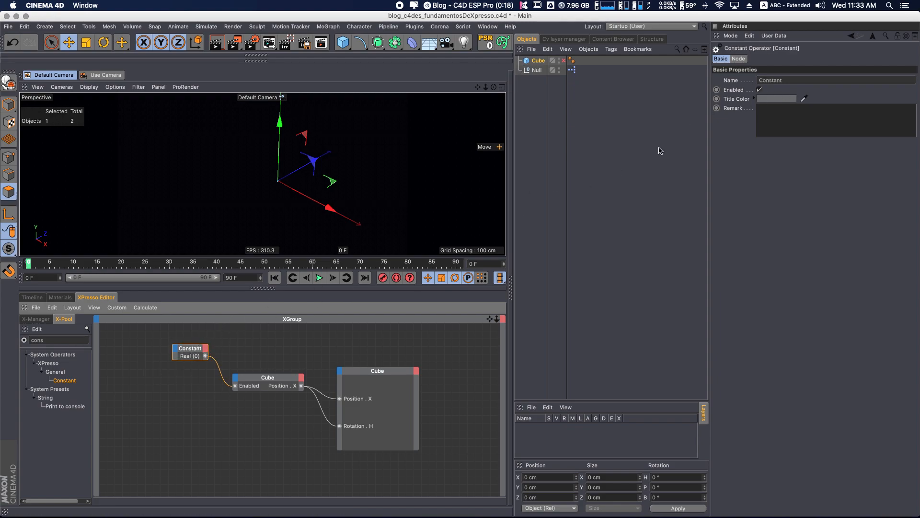
click(738, 58)
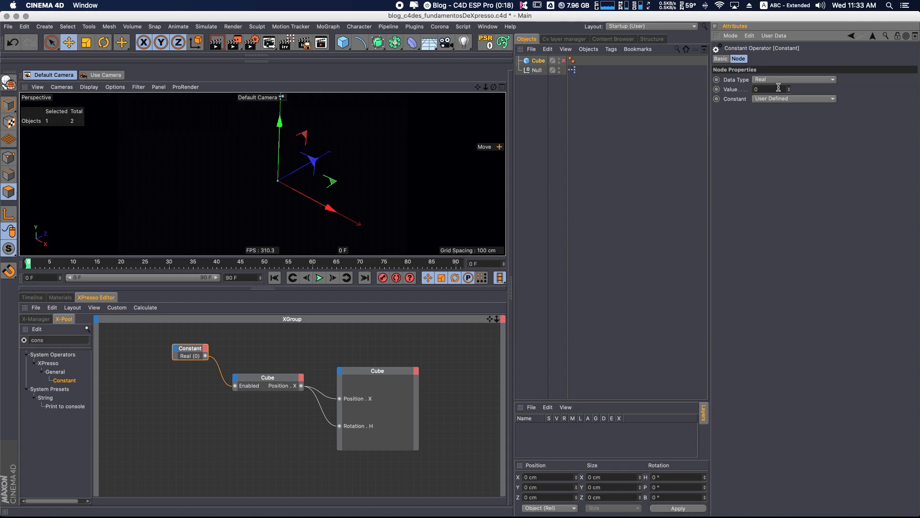
key(Return)
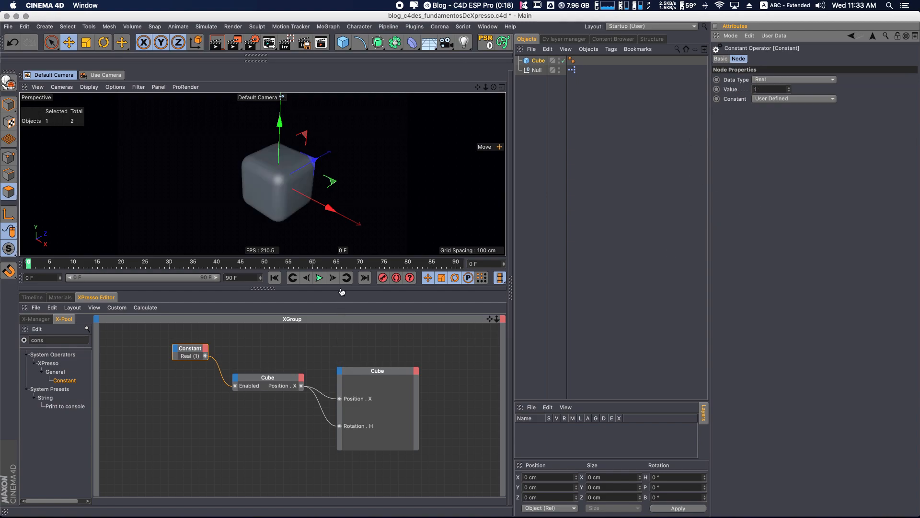
drag(322, 203, 352, 214)
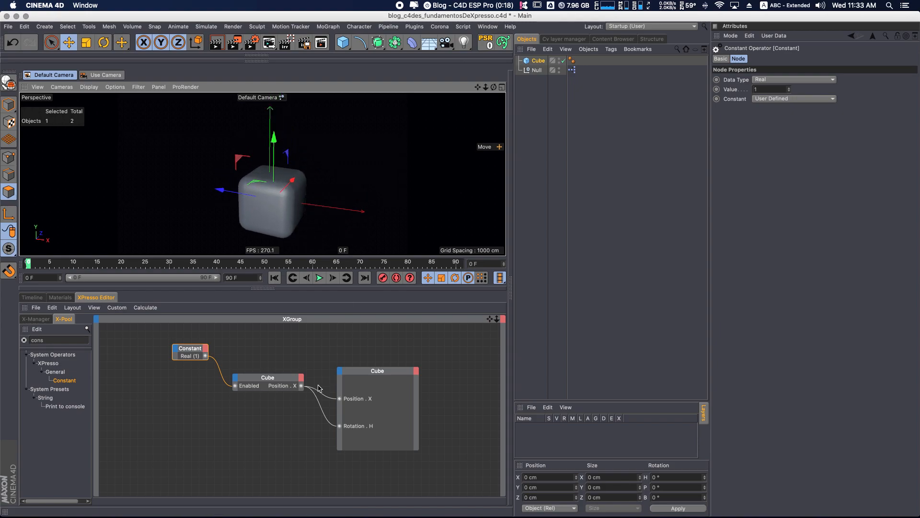
click(320, 391)
Try to convert the left Cube node into an XGroup and shift the right Cube node, undoing both changes.
drag(436, 325, 168, 434)
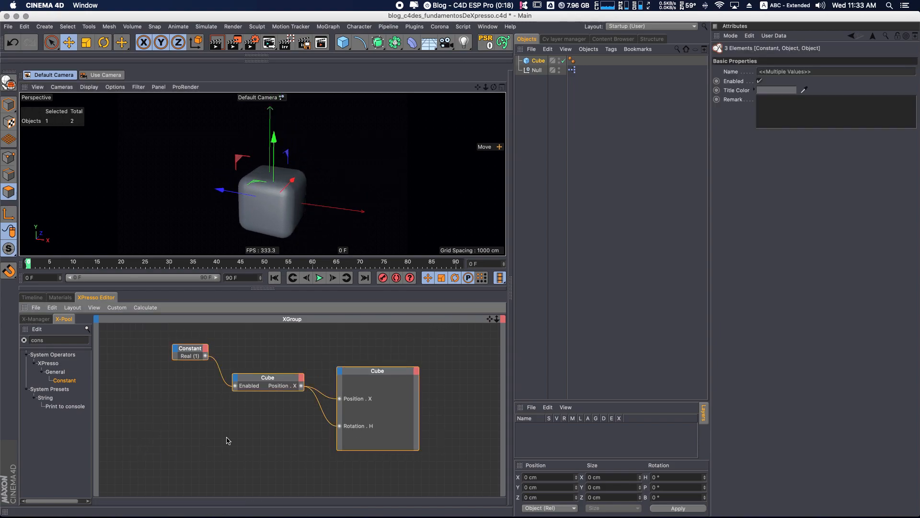
click(276, 377)
right_click(286, 378)
click(312, 386)
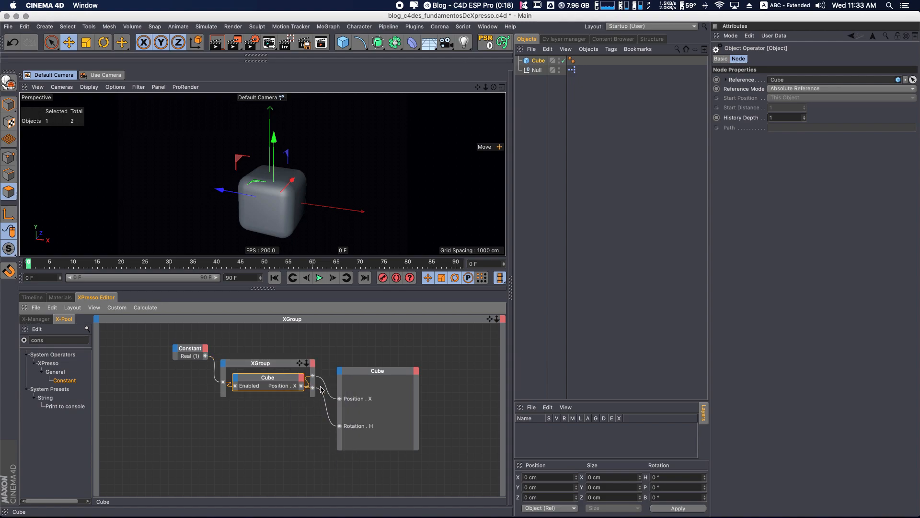
drag(376, 372, 396, 370)
key(super+z)
key(super+z)
Select the Constant and both Cube nodes and align them to the grid.
drag(440, 336, 171, 463)
right_click(283, 378)
mouse_move(312, 401)
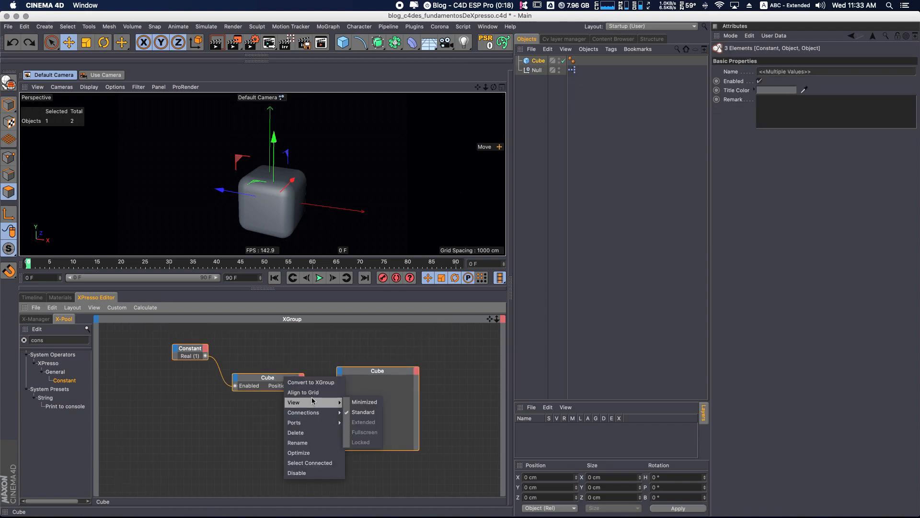
click(363, 412)
Convert the grid-aligned left Cube node to an XGroup, undo the conversion and clear the node selection.
right_click(279, 379)
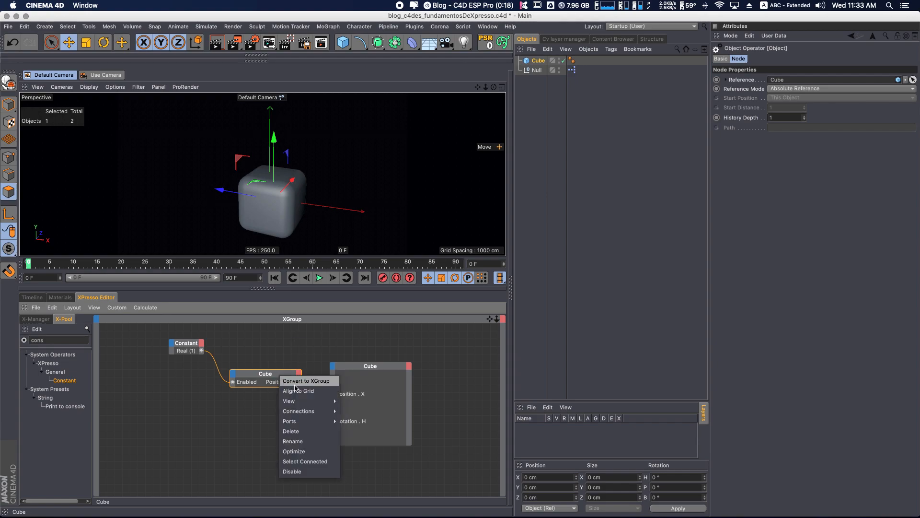
click(304, 382)
key(super+z)
click(416, 332)
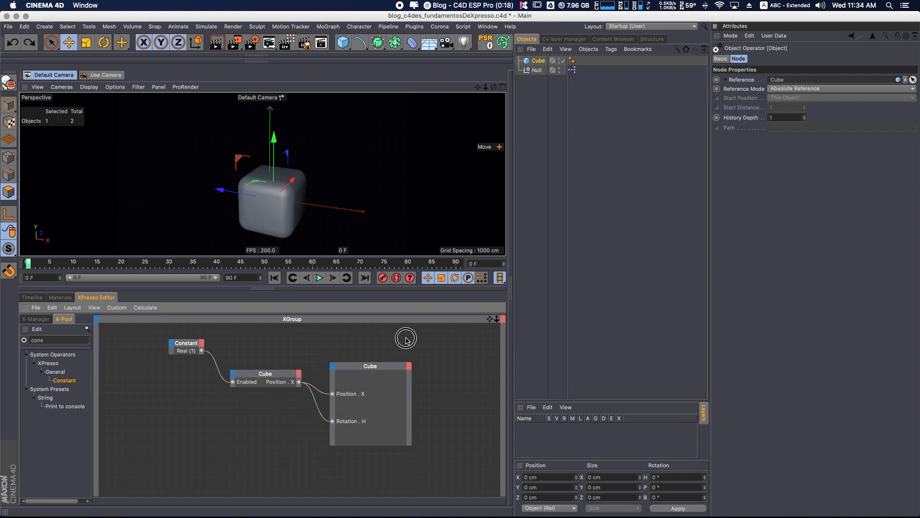
Remove both connections between the Cube nodes and delete the right Cube node's Position X and Rotation H input ports.
click(241, 447)
double_click(317, 389)
double_click(315, 403)
right_click(347, 394)
click(363, 435)
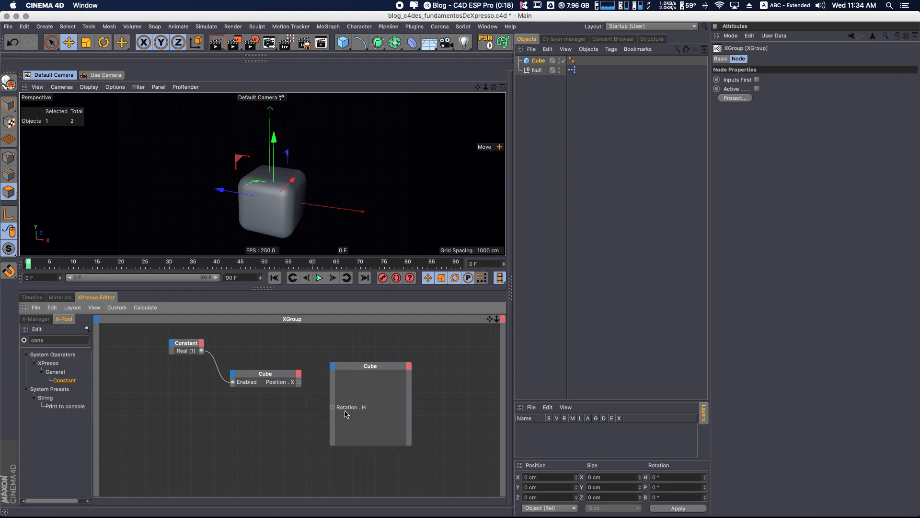
right_click(353, 407)
click(366, 444)
Delete both Cube nodes and the Constant node from the XGroup.
click(375, 378)
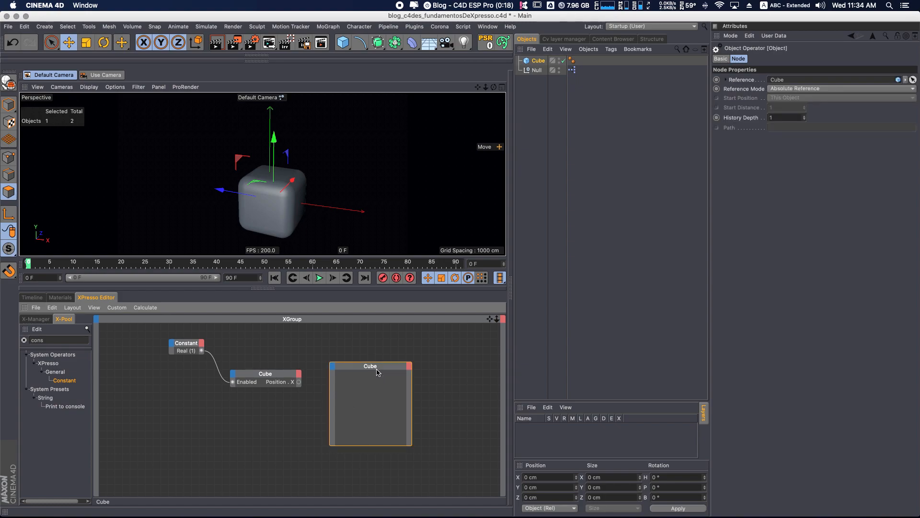
key(Delete)
click(266, 373)
key(Delete)
click(193, 344)
key(Delete)
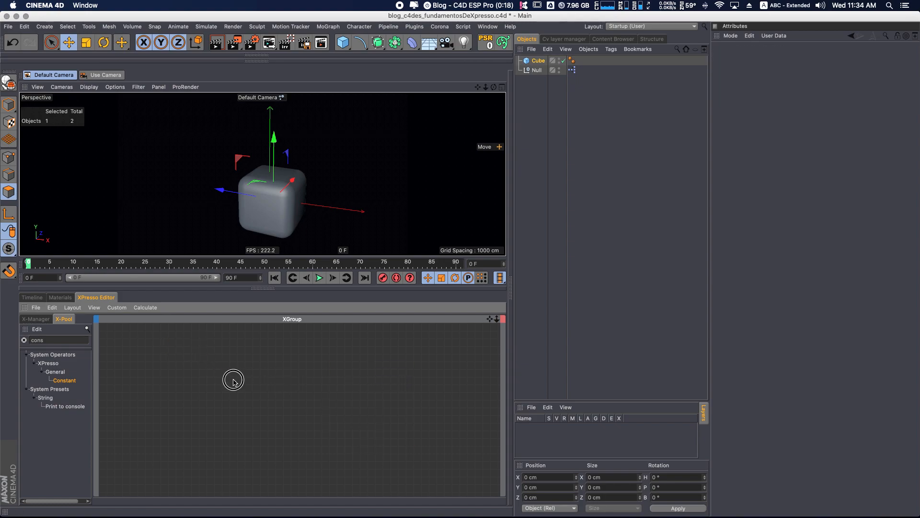
Delete the Null's XPresso tag and the Null itself, undoing the accidental deletion of the cube.
click(573, 70)
key(Delete)
key(Delete)
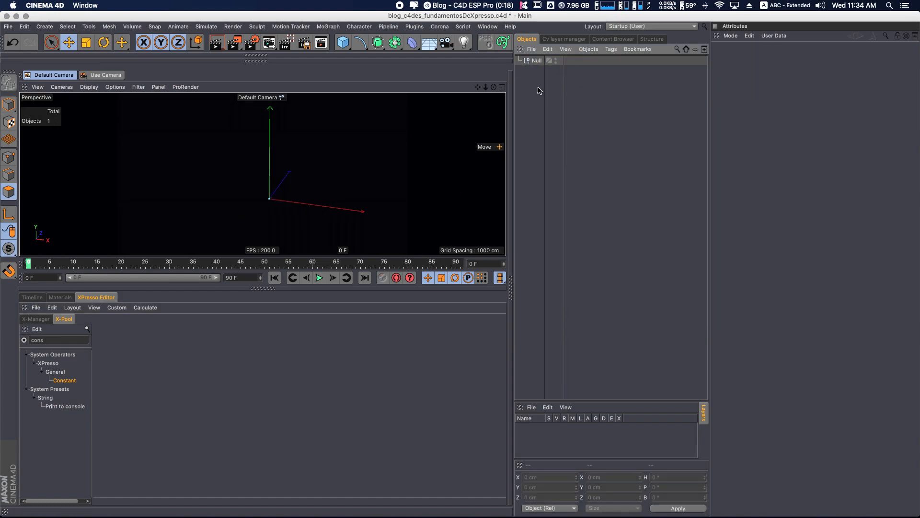
key(super+z)
key(super+z)
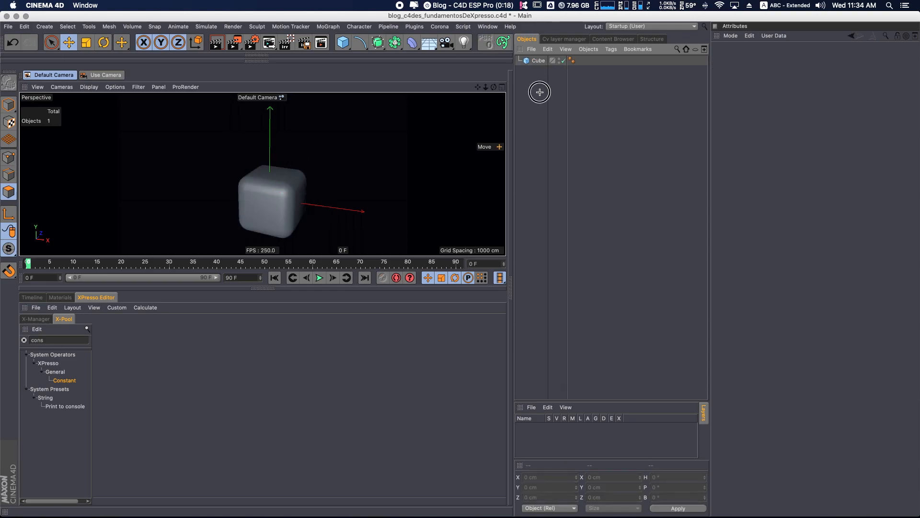
alt+drag(295, 189, 249, 210)
alt+middle_drag(261, 172, 280, 167)
alt+right_drag(271, 195, 311, 171)
alt+drag(310, 178, 309, 156)
alt+right_drag(310, 155, 267, 230)
alt+drag(276, 209, 296, 228)
alt+right_drag(288, 206, 318, 166)
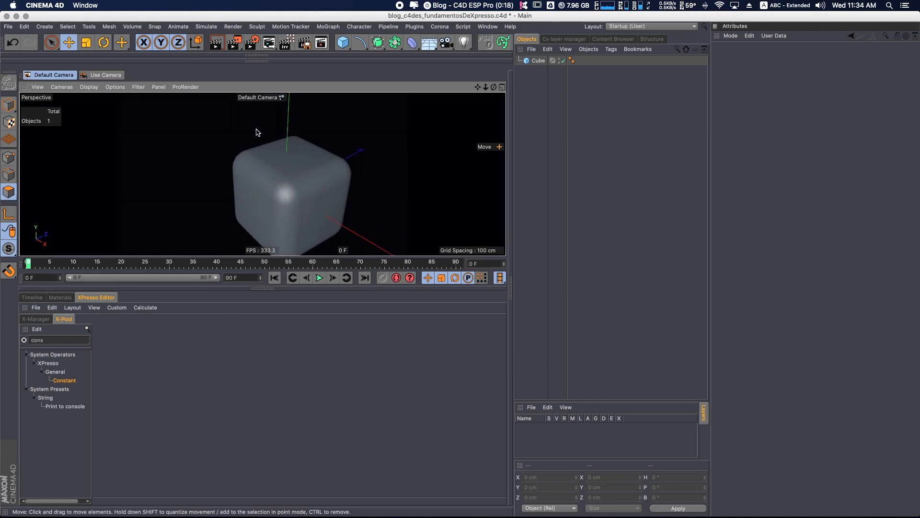